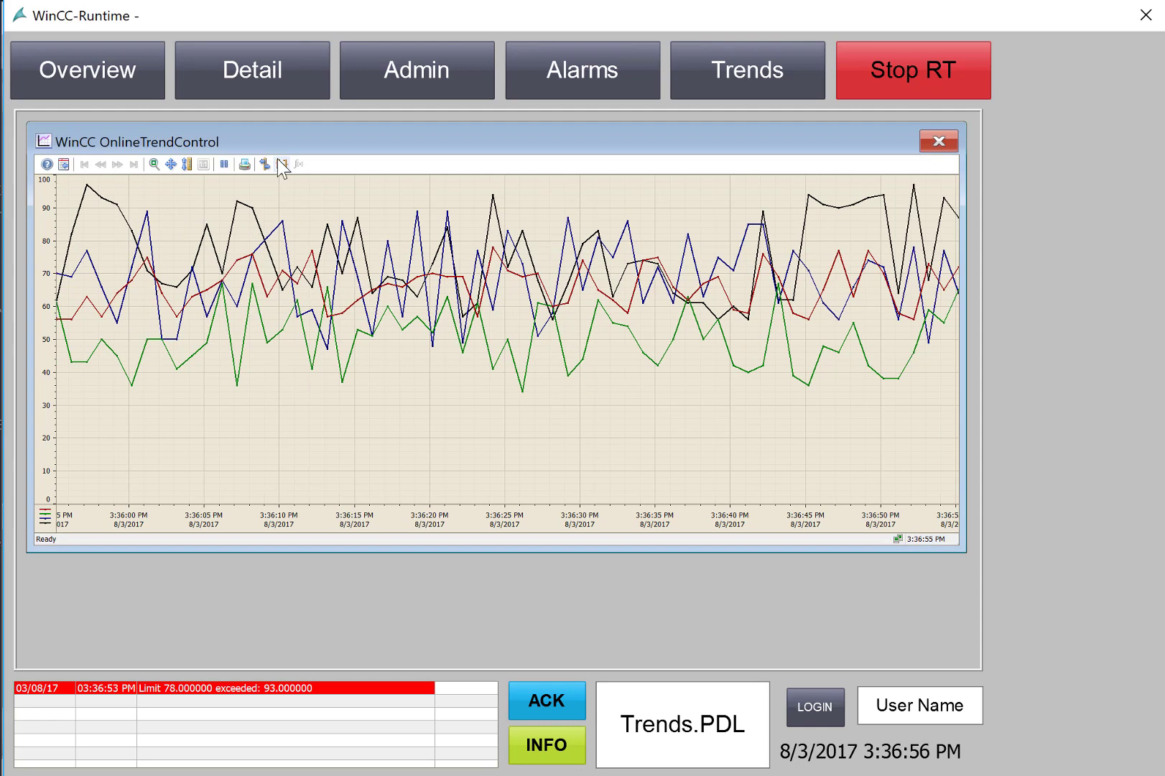
# Step: Lay a ruler across the trend chart, enlarge its value table and move it to another time point
pyautogui.click(264, 164)
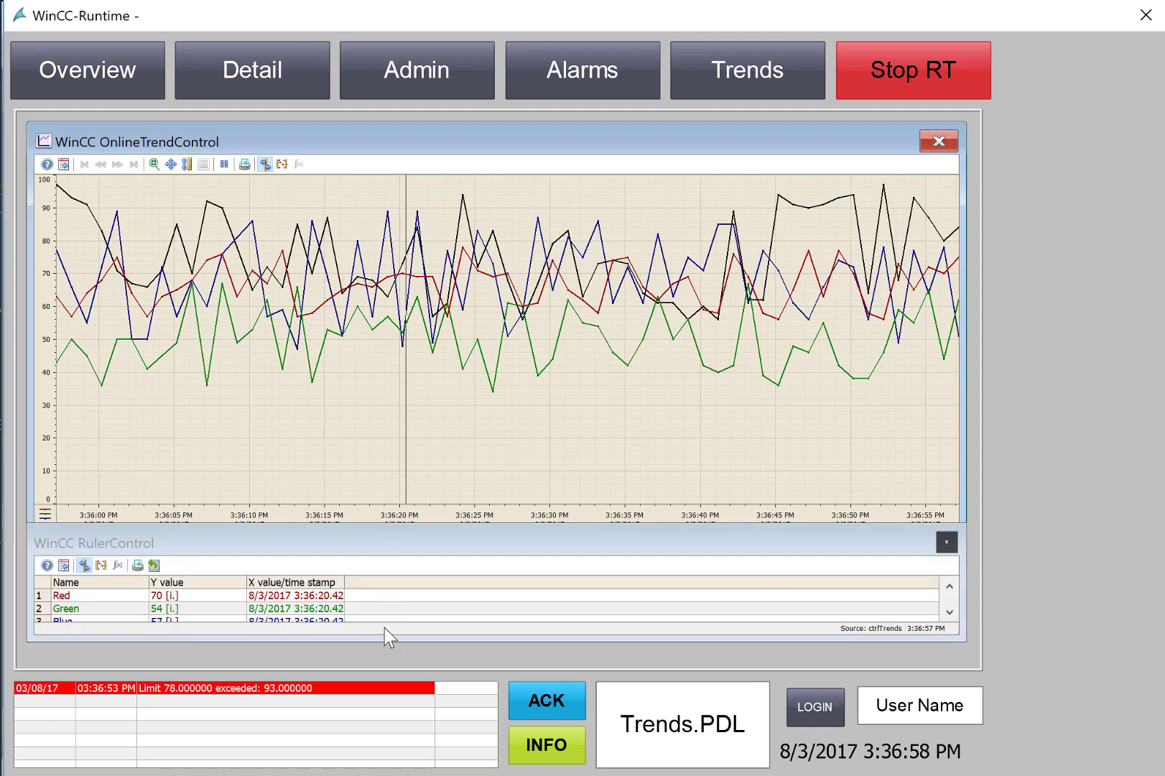
pyautogui.moveTo(378, 638); pyautogui.dragTo(379, 658)
pyautogui.moveTo(406, 480)
pyautogui.mouseDown()
pyautogui.moveTo(366, 476)
pyautogui.moveTo(401, 478)
pyautogui.mouseUp()
# Step: Narrow a statistics time range on the chart and show its minimum, maximum and average
pyautogui.click(282, 165)
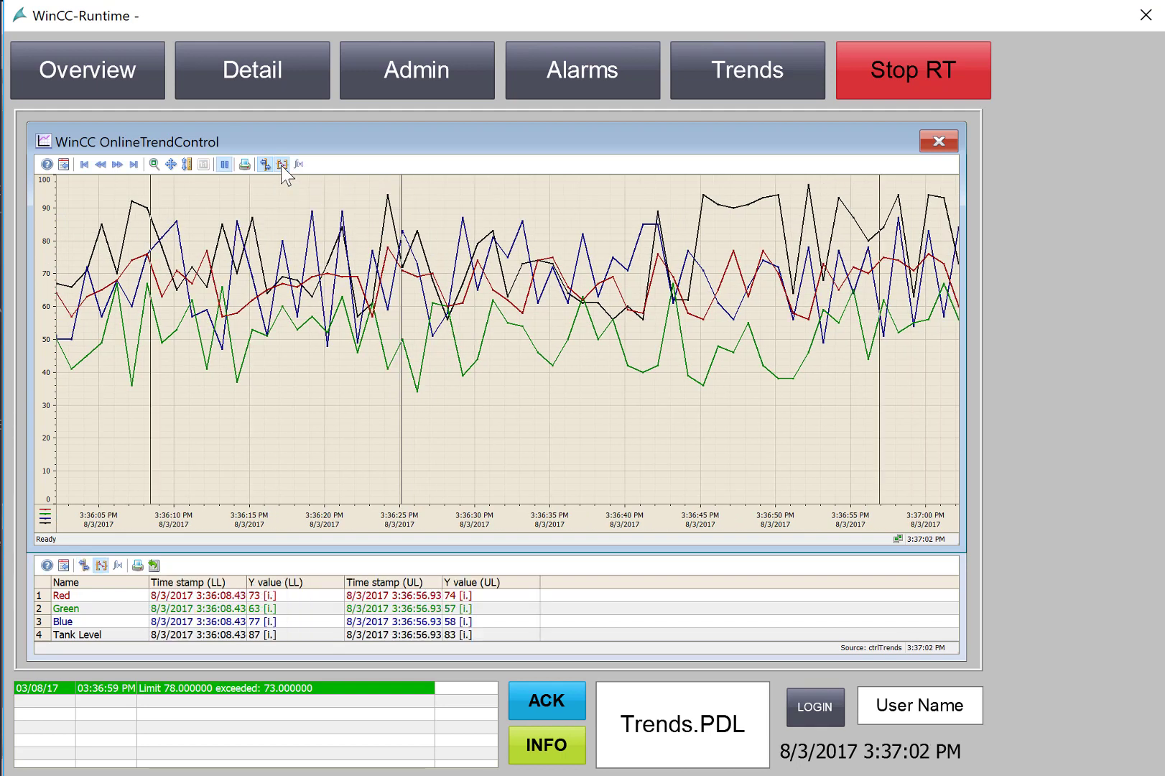
pyautogui.moveTo(147, 424); pyautogui.dragTo(163, 426)
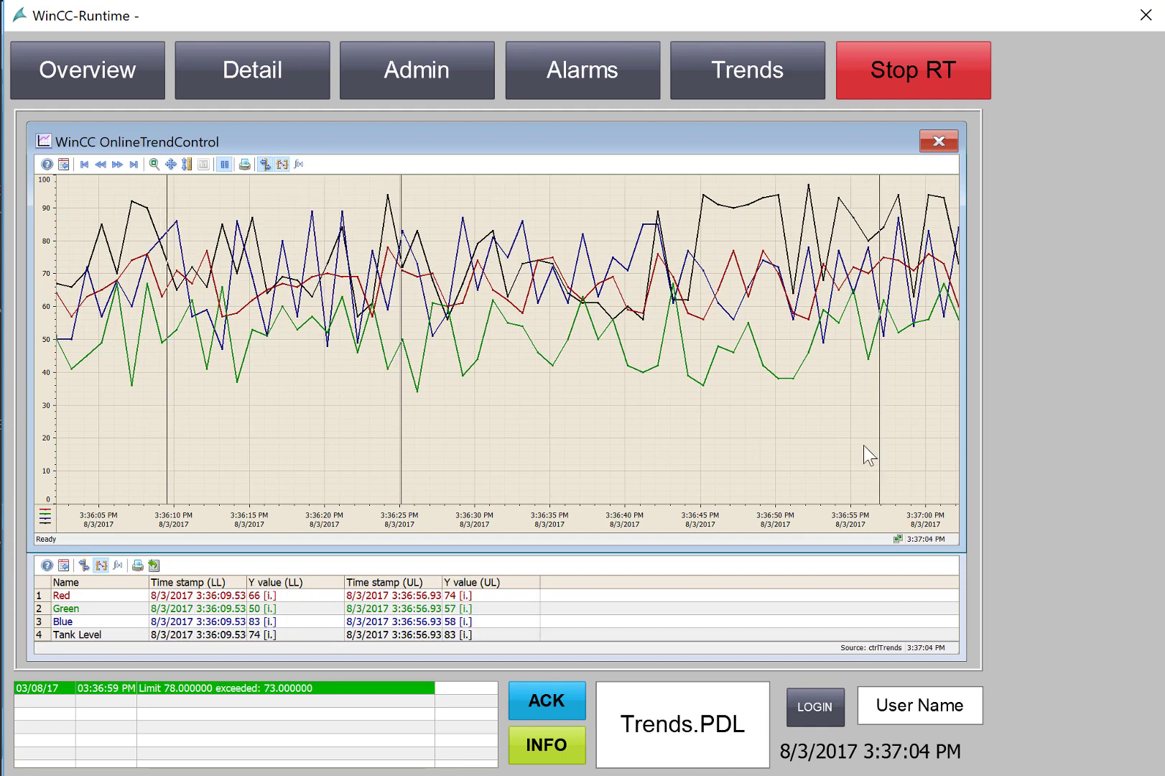
pyautogui.moveTo(872, 449); pyautogui.dragTo(818, 451)
pyautogui.click(300, 164)
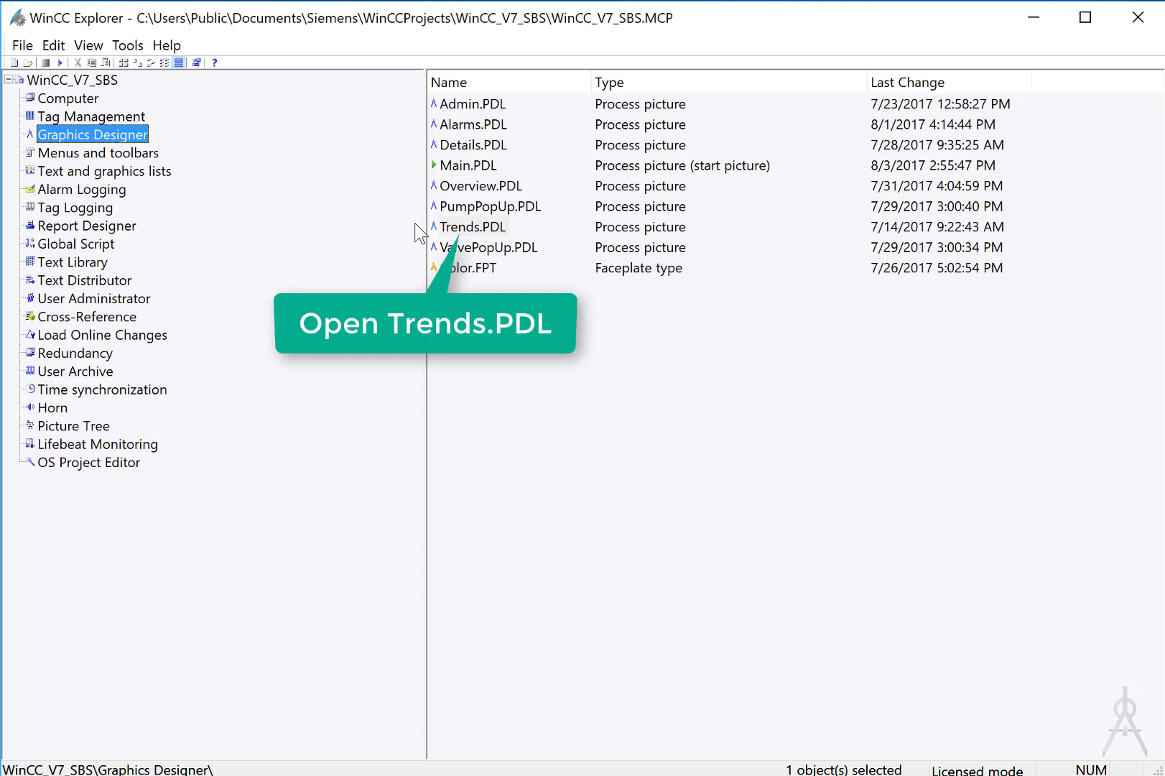
# Step: Open Trends.PDL and the trend control's properties, and rename Trend 1 to Red
pyautogui.doubleClick(460, 227)
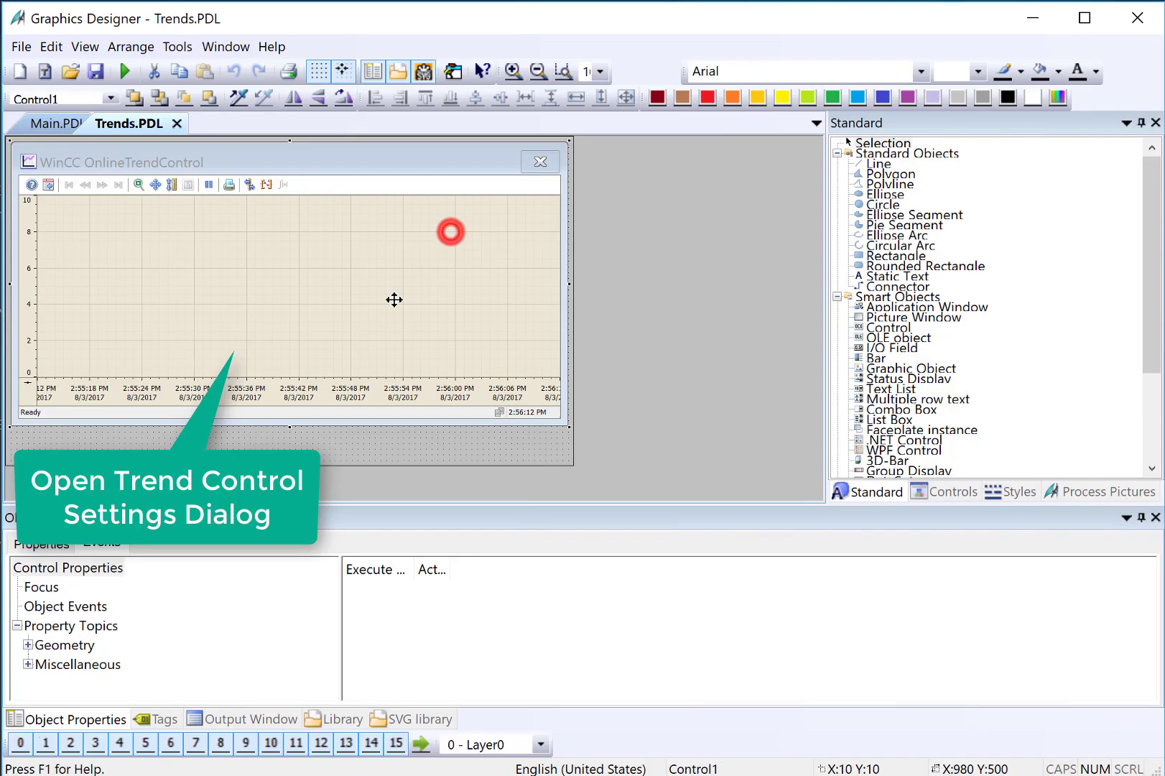
pyautogui.doubleClick(284, 255)
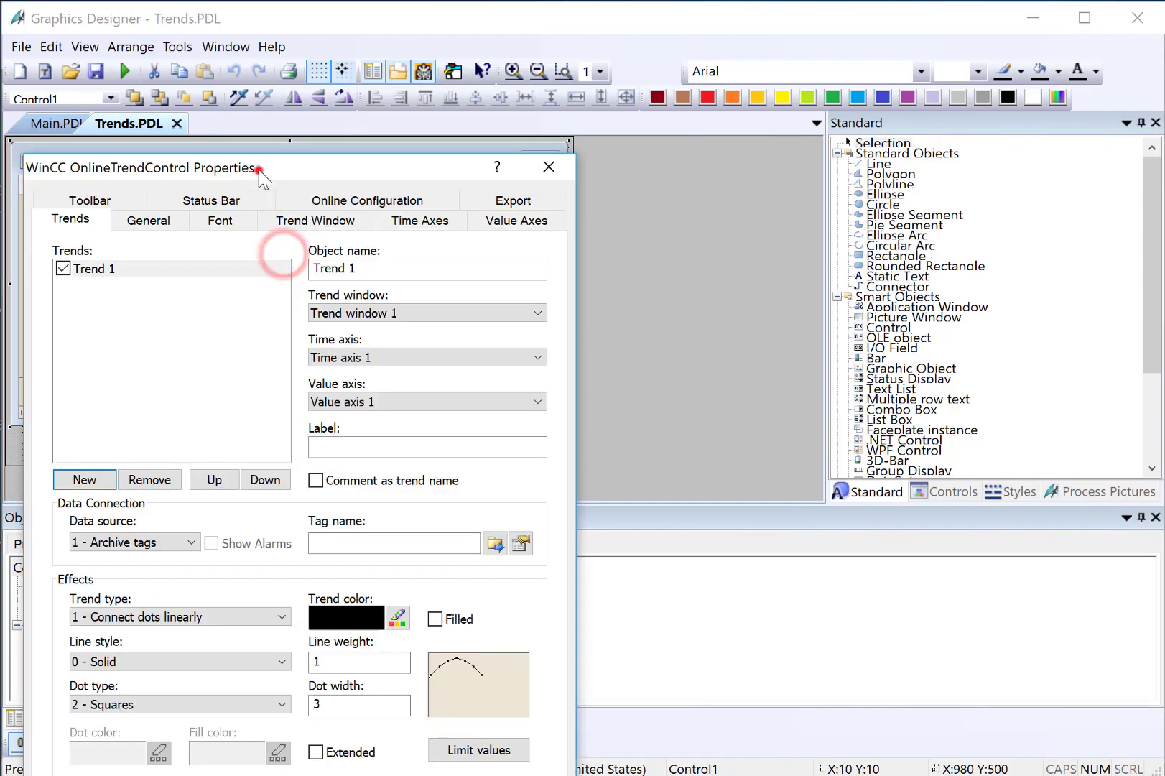
pyautogui.moveTo(260, 175); pyautogui.dragTo(749, 68)
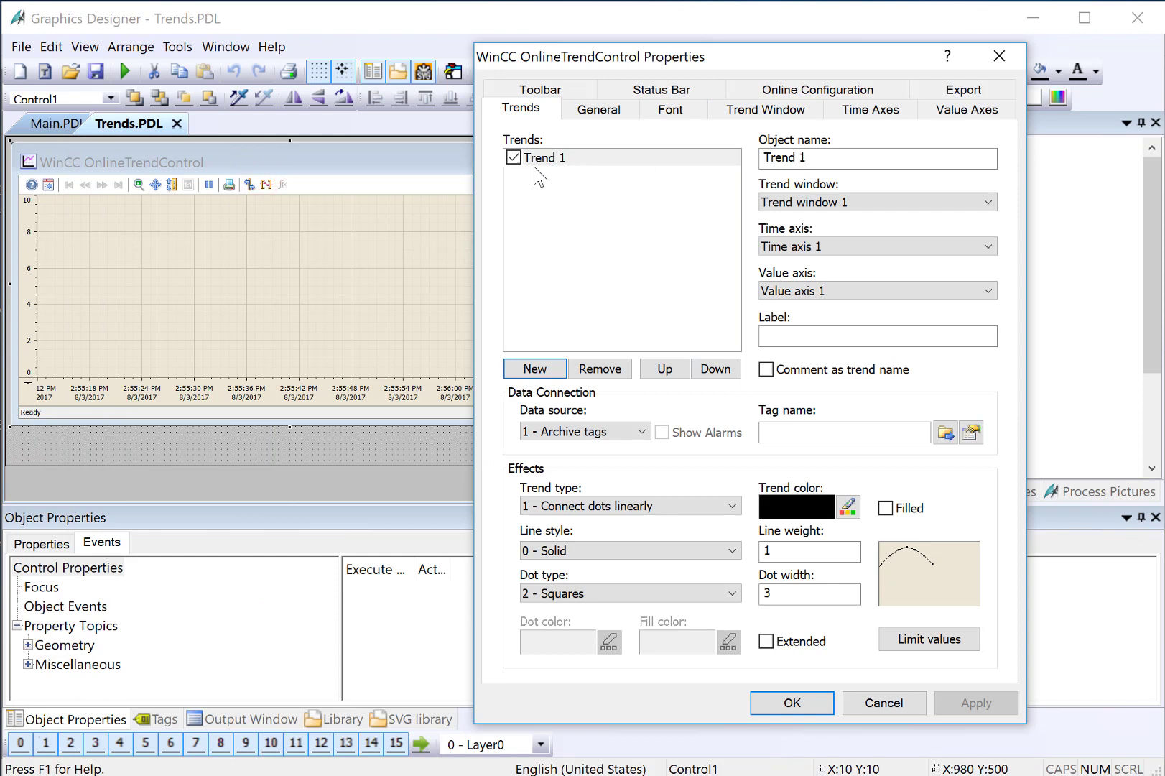
pyautogui.click(557, 159)
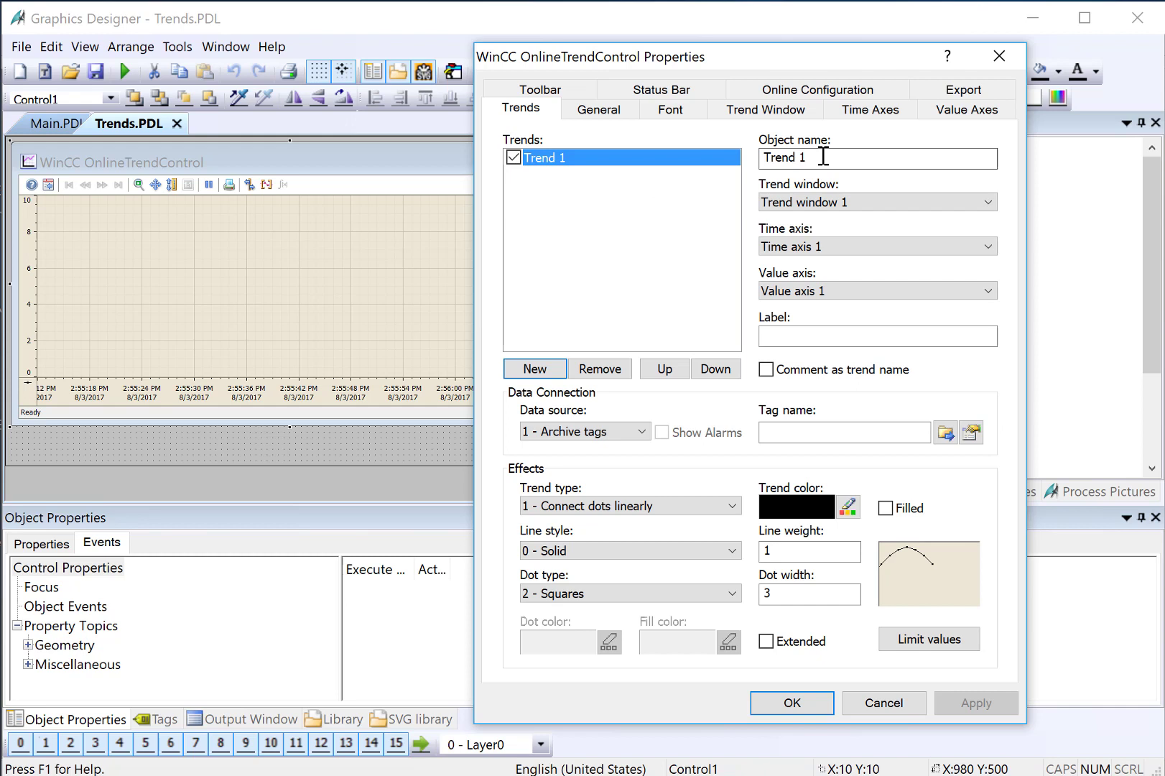
pyautogui.doubleClick(821, 157)
pyautogui.write('Red')
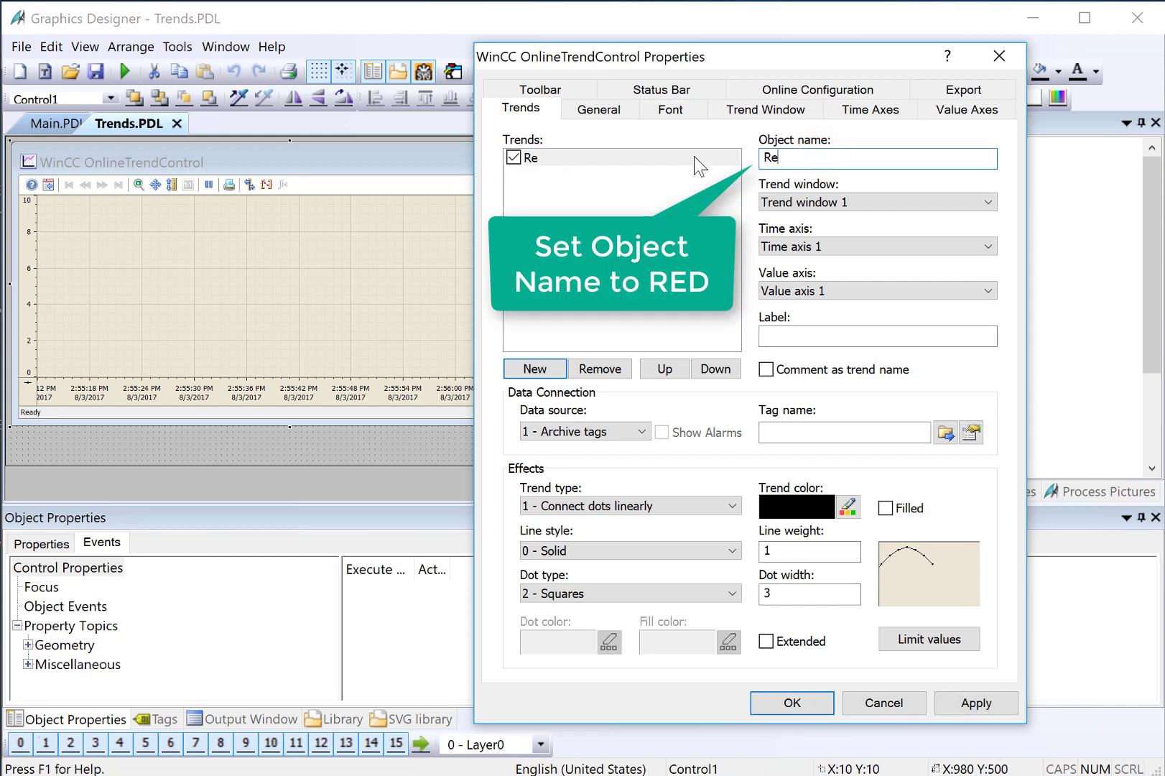
# Step: Link the Red trend to the Red.COLOR_STRENGTH tag and colour it dark red
pyautogui.click(945, 433)
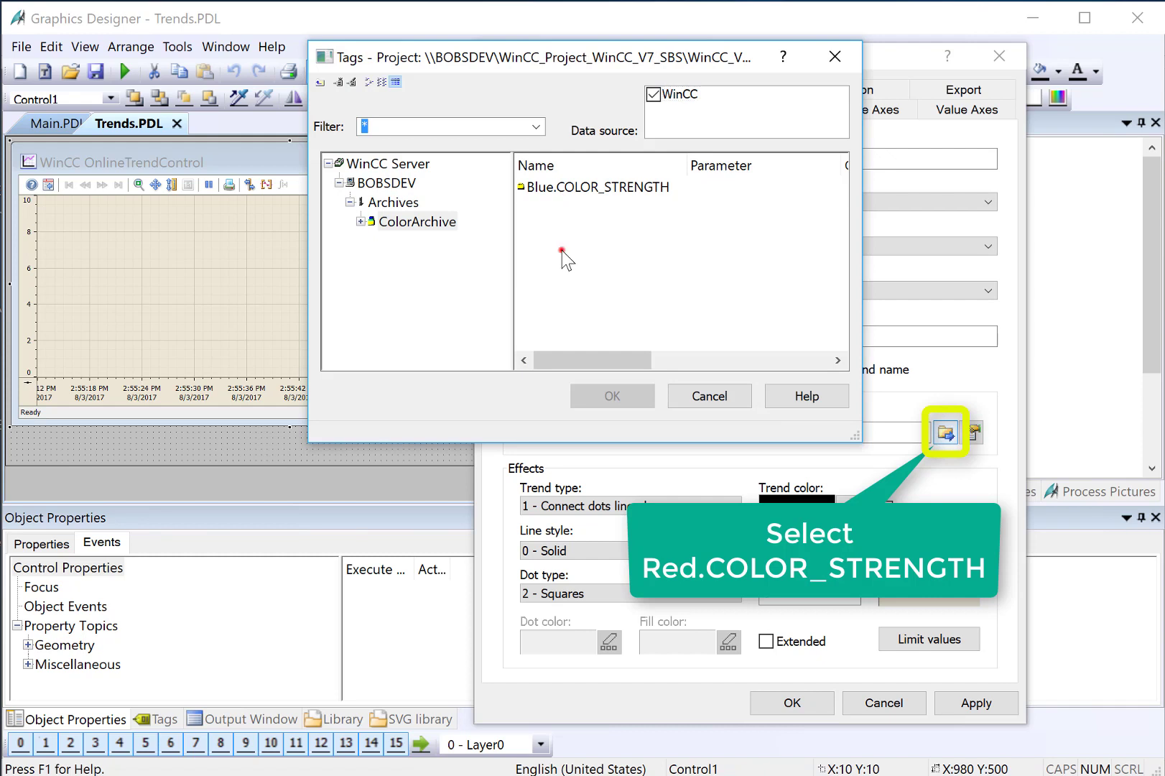
pyautogui.click(568, 249)
pyautogui.click(604, 396)
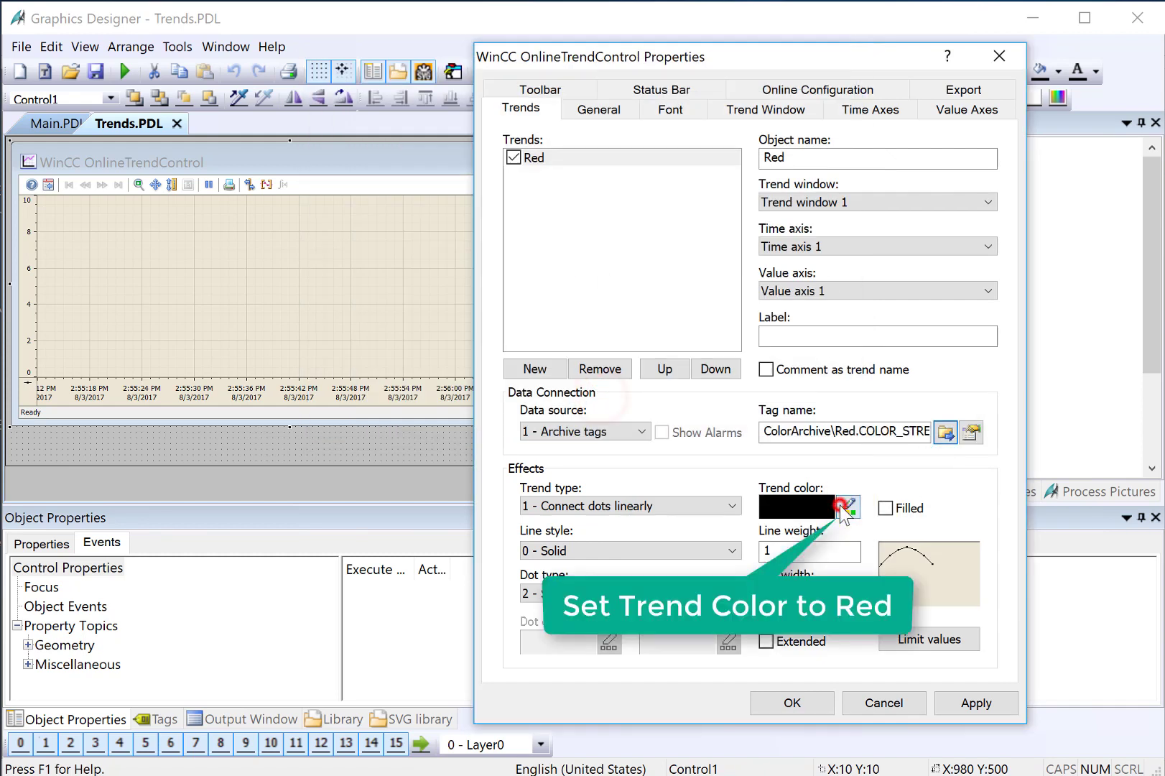
pyautogui.click(845, 507)
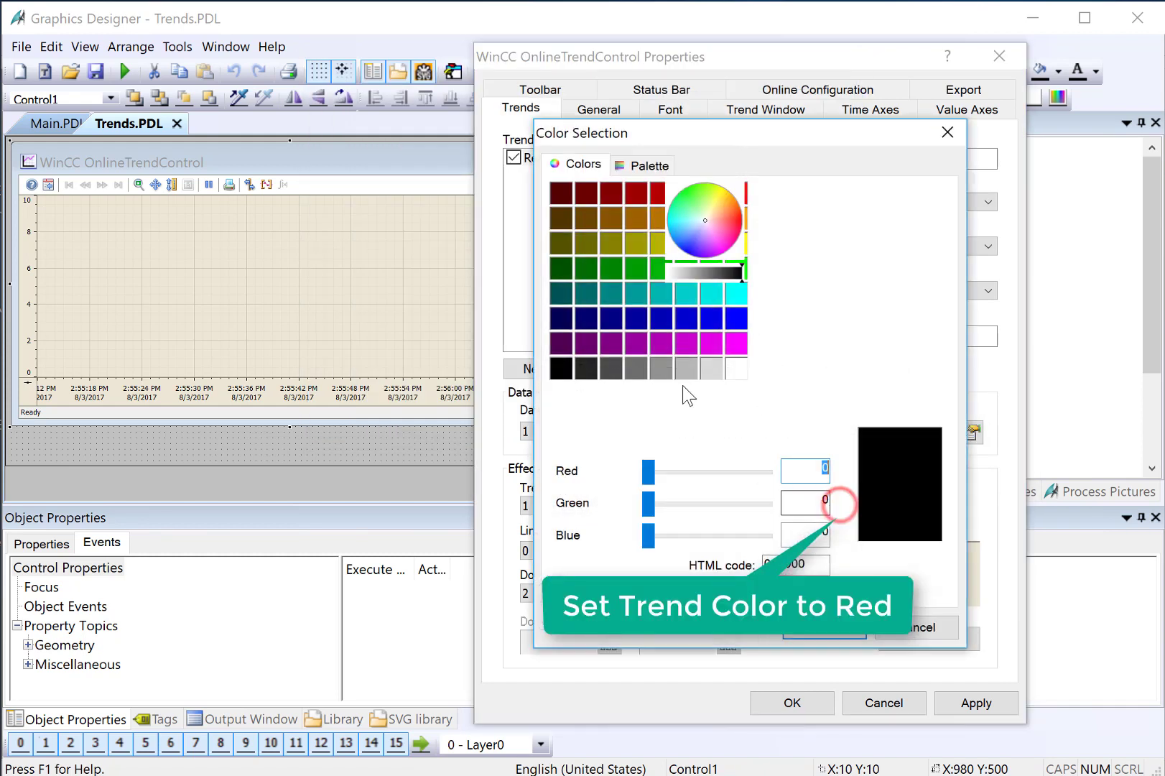
pyautogui.click(635, 194)
pyautogui.click(815, 630)
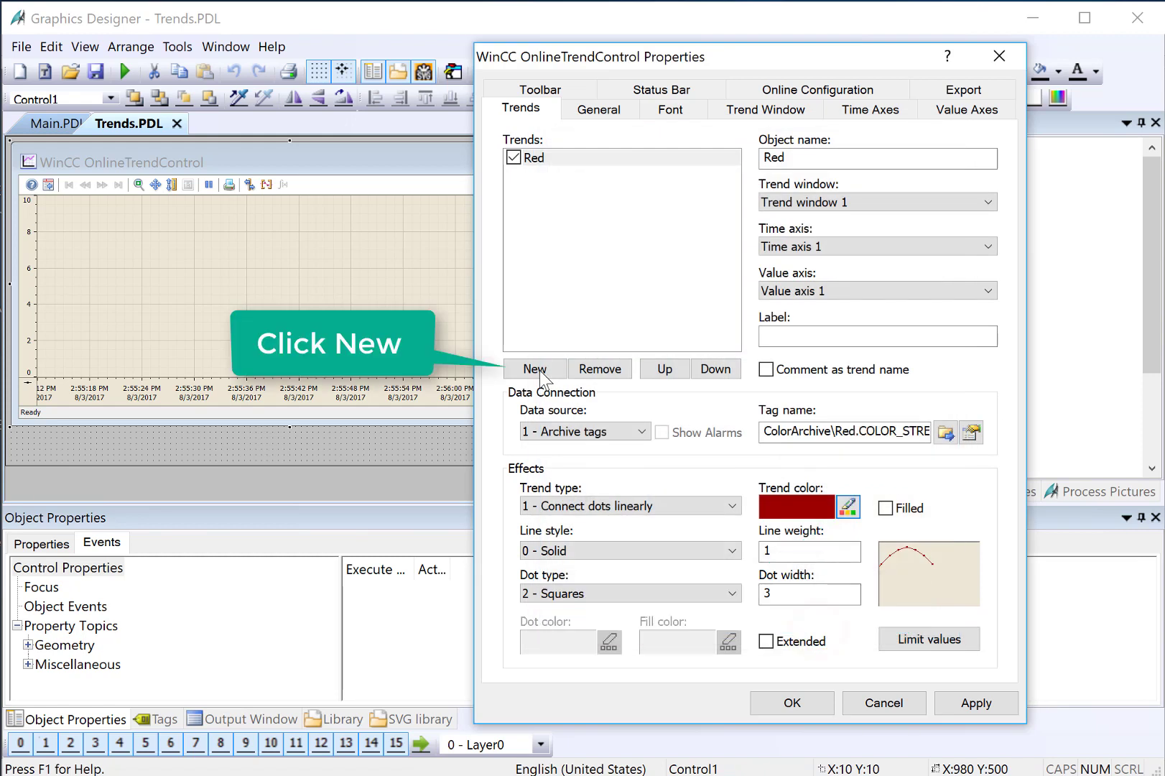
# Step: Add a Green trend linked to Green.COLOR_STRENGTH and drawn in green
pyautogui.click(535, 369)
pyautogui.click(812, 155)
pyautogui.doubleClick(812, 155)
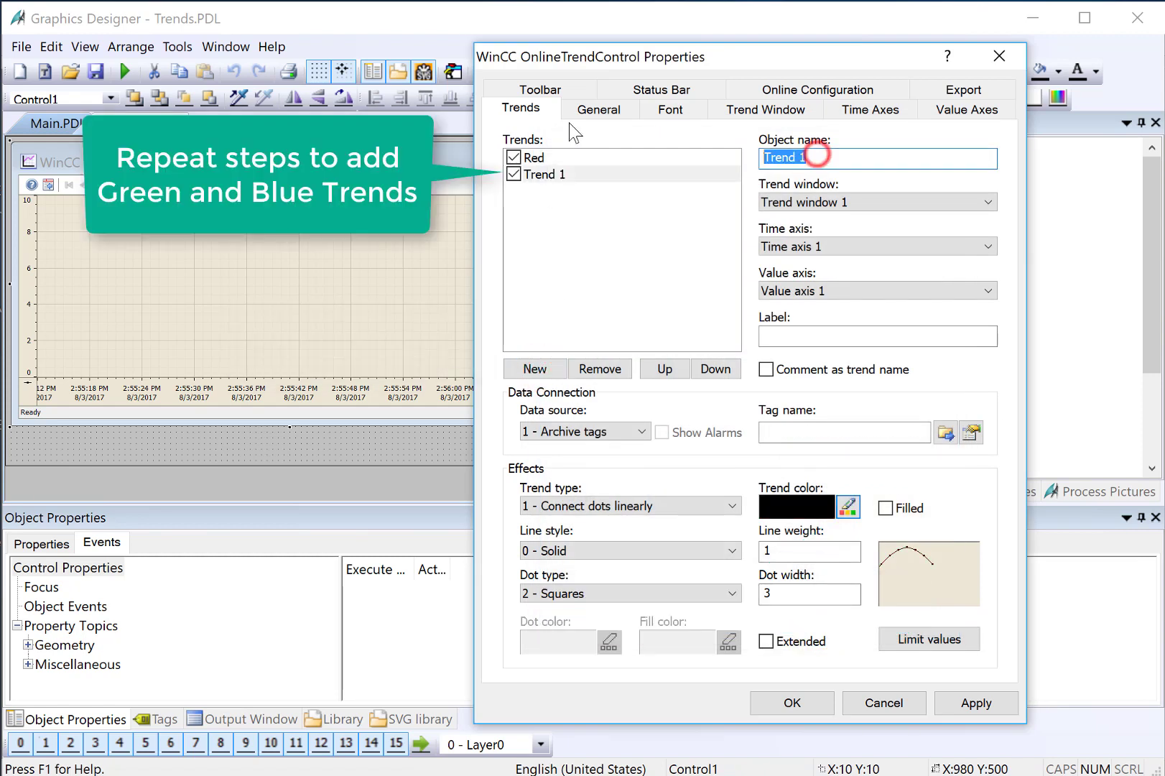
pyautogui.write('Green')
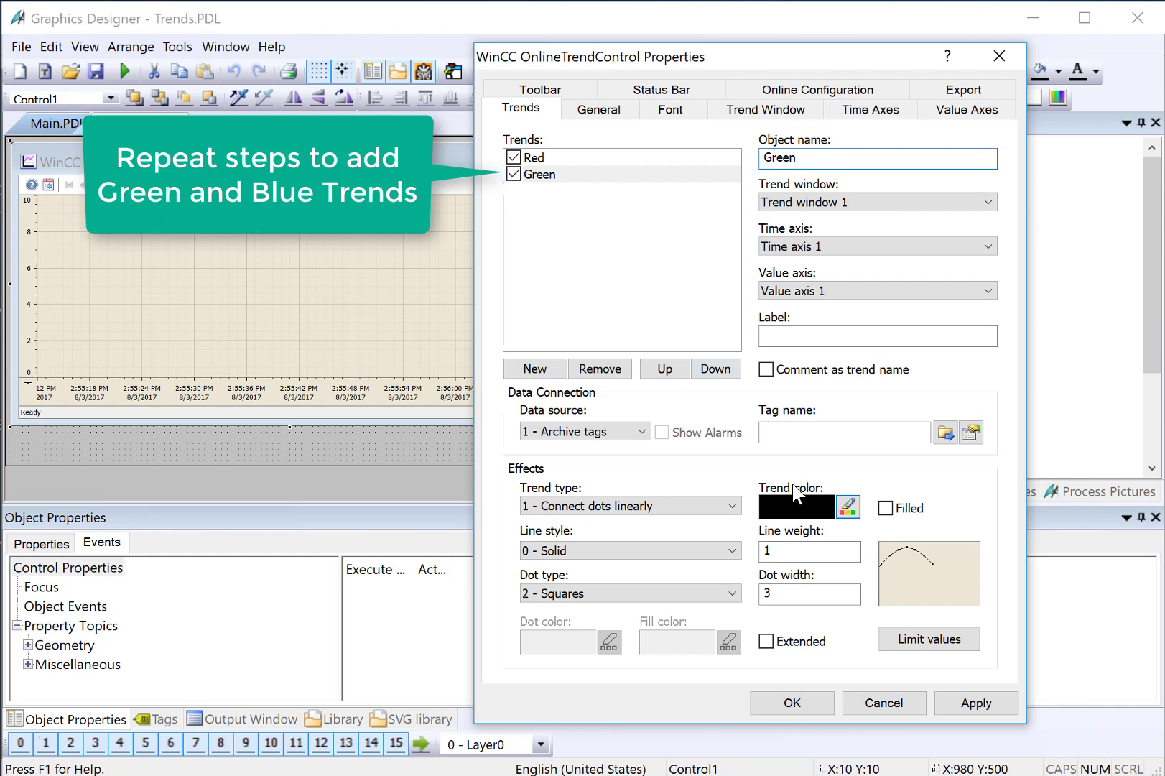
pyautogui.click(945, 432)
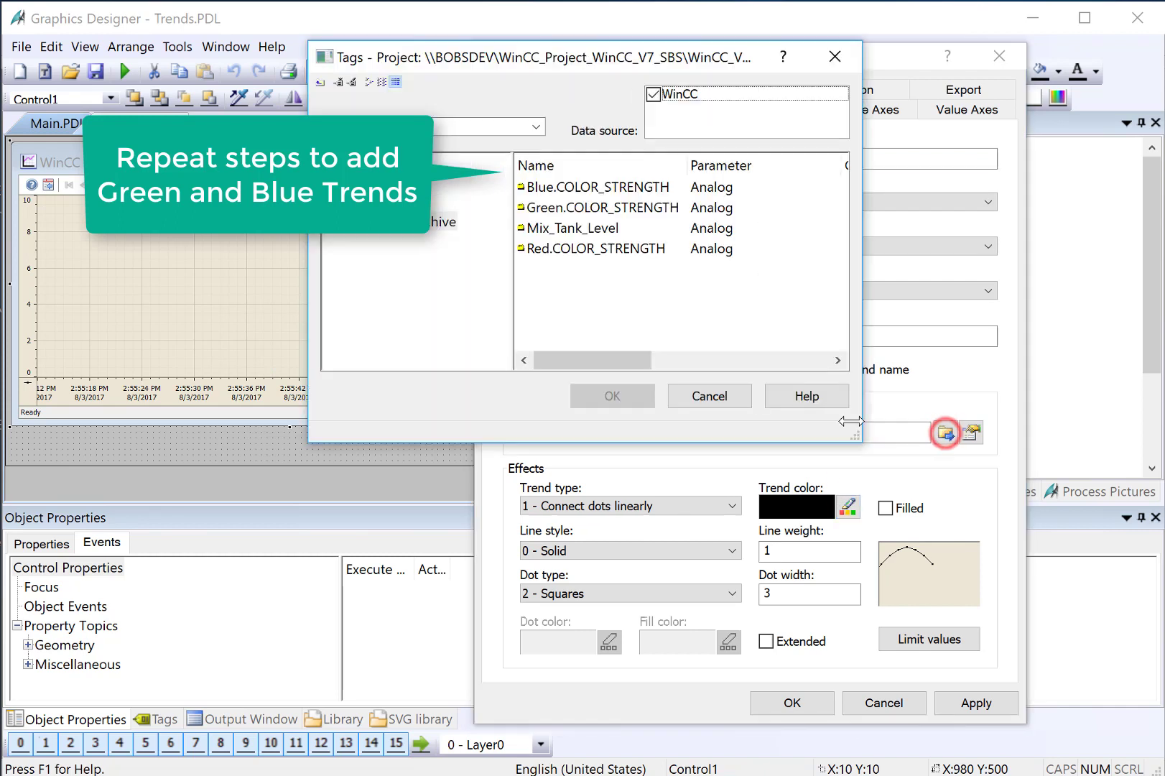
pyautogui.click(575, 208)
pyautogui.click(612, 395)
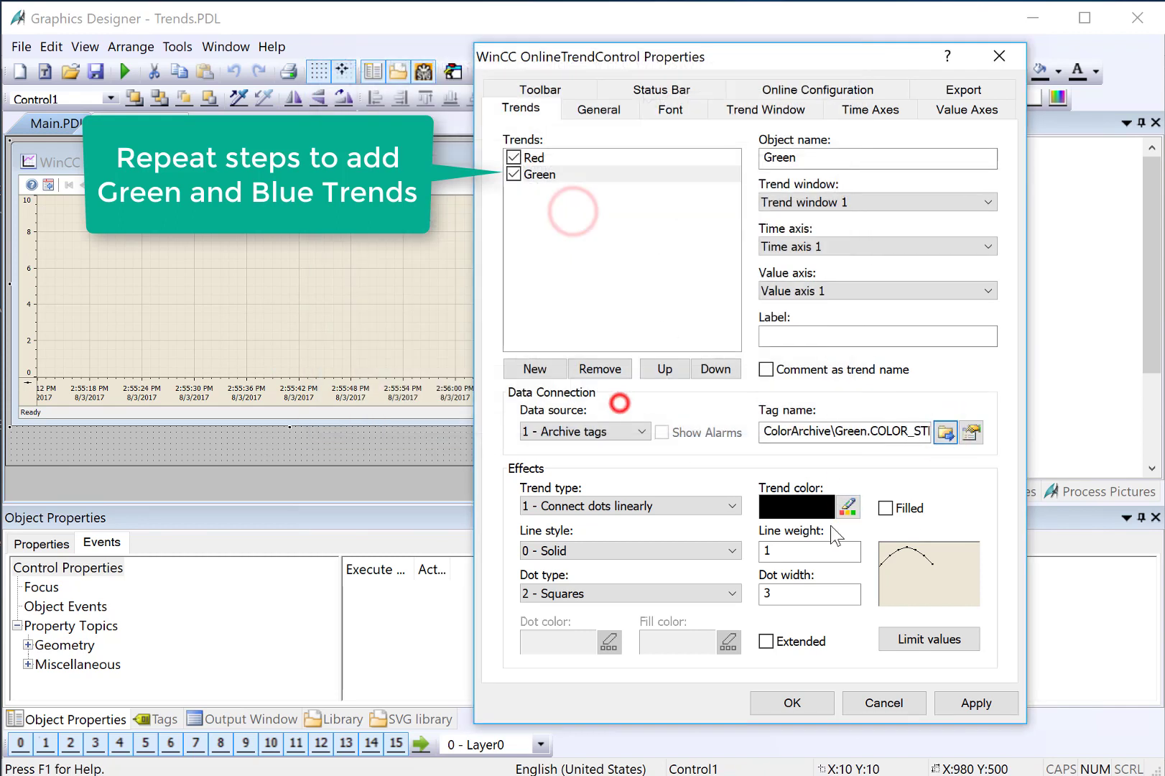
pyautogui.click(856, 510)
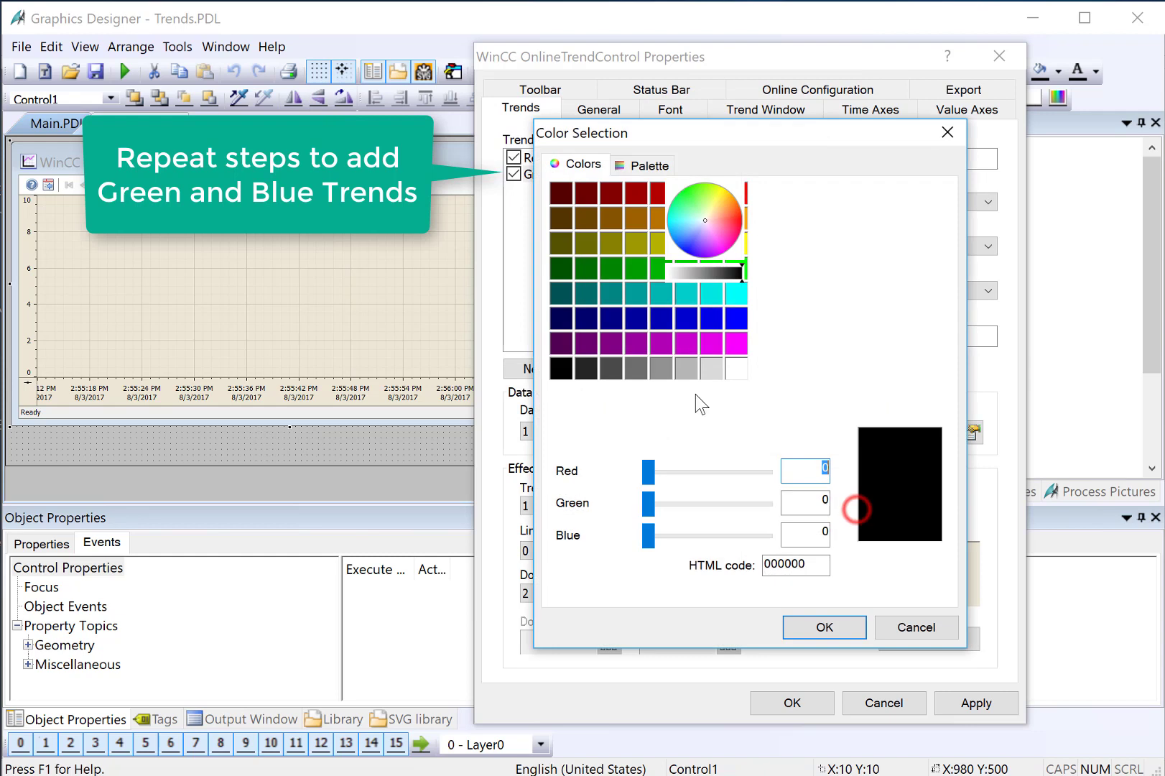
pyautogui.click(611, 267)
pyautogui.click(800, 629)
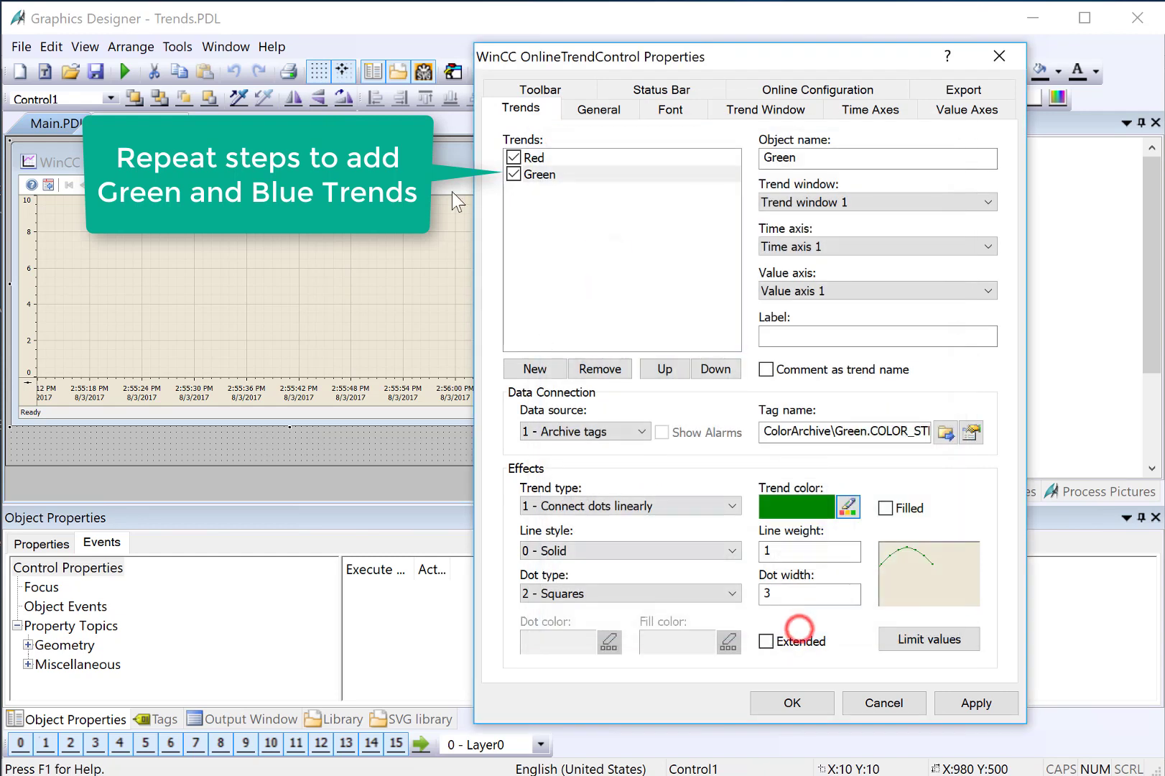
# Step: Add a Blue trend on Blue.COLOR_STRENGTH in dark blue, then add a fourth trend
pyautogui.click(533, 368)
pyautogui.doubleClick(787, 152)
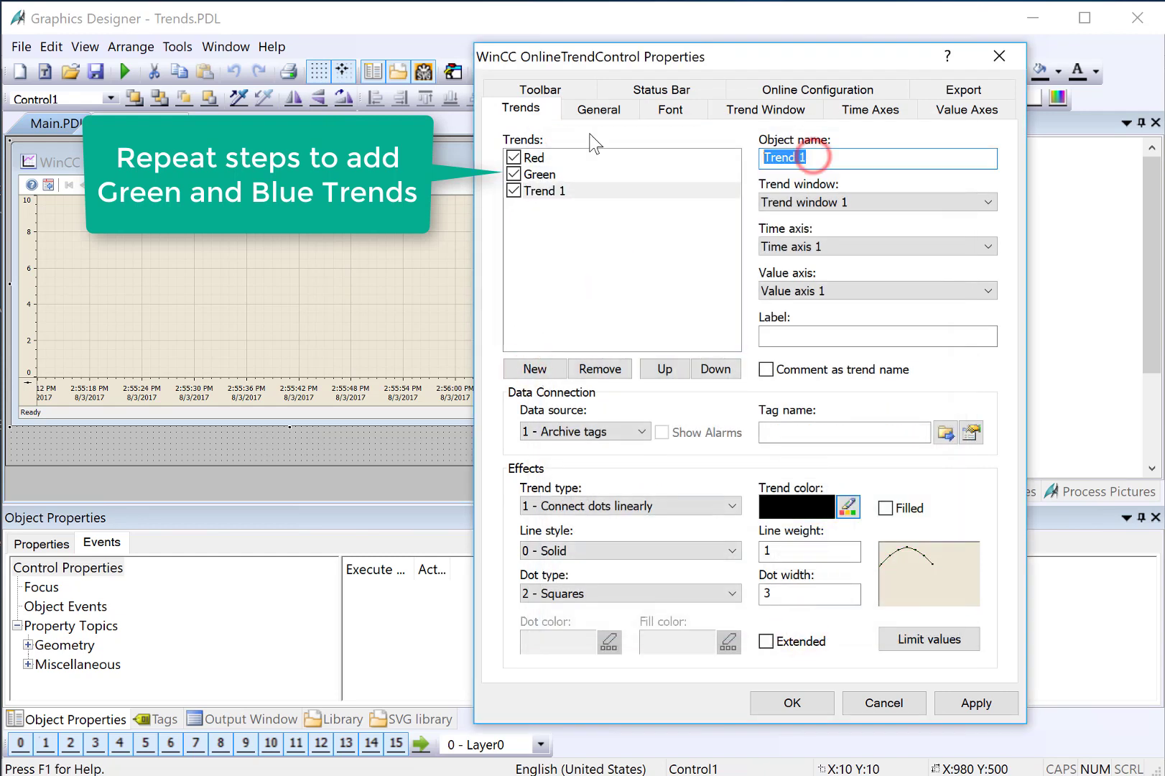
pyautogui.write('Blue')
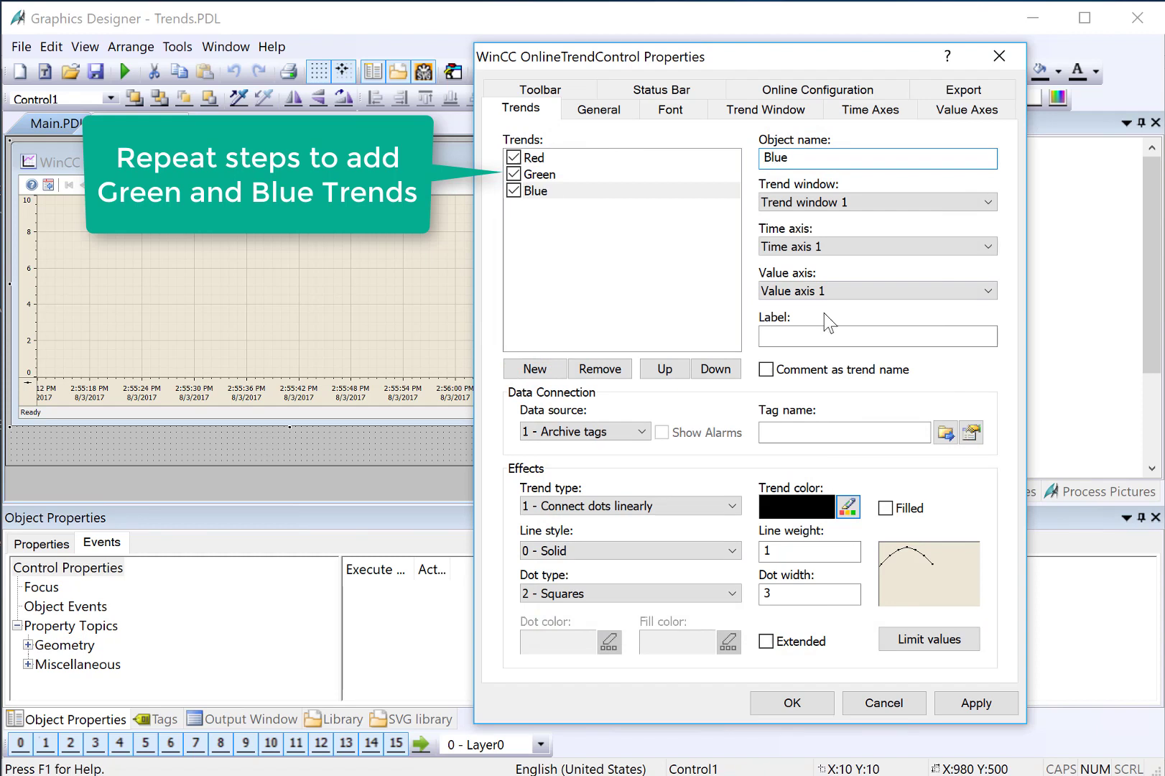
pyautogui.click(946, 434)
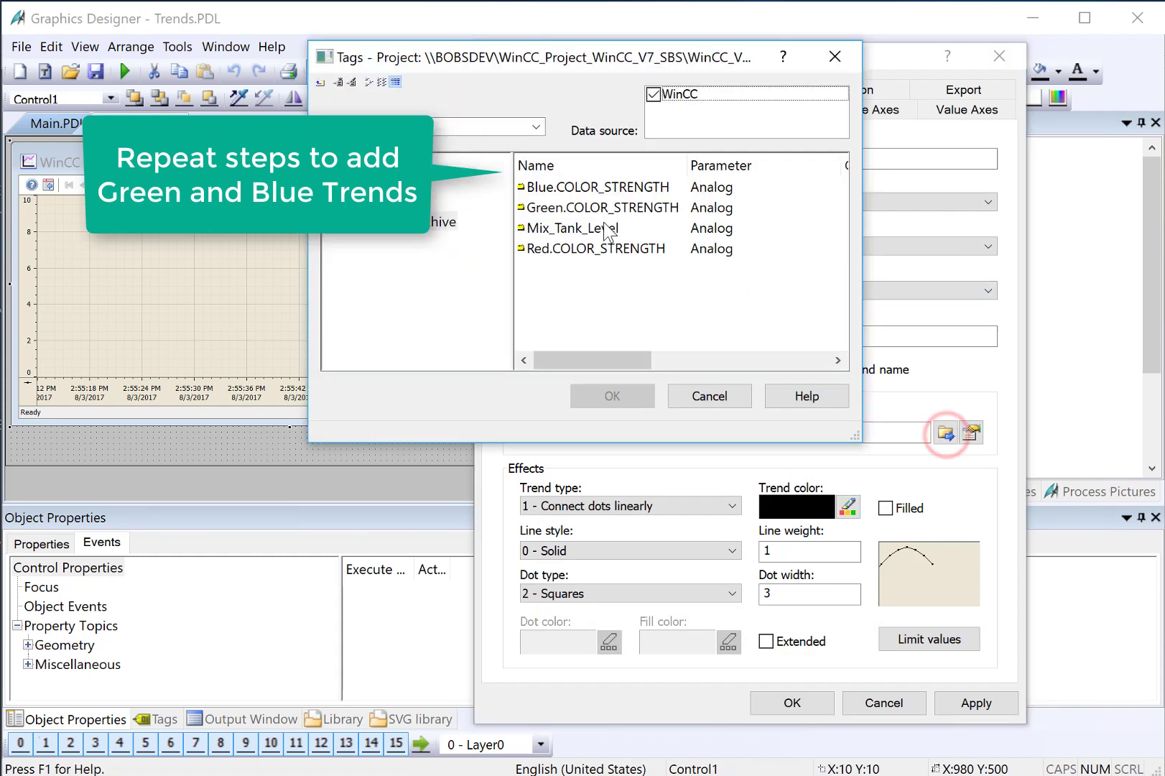
pyautogui.click(568, 187)
pyautogui.click(612, 396)
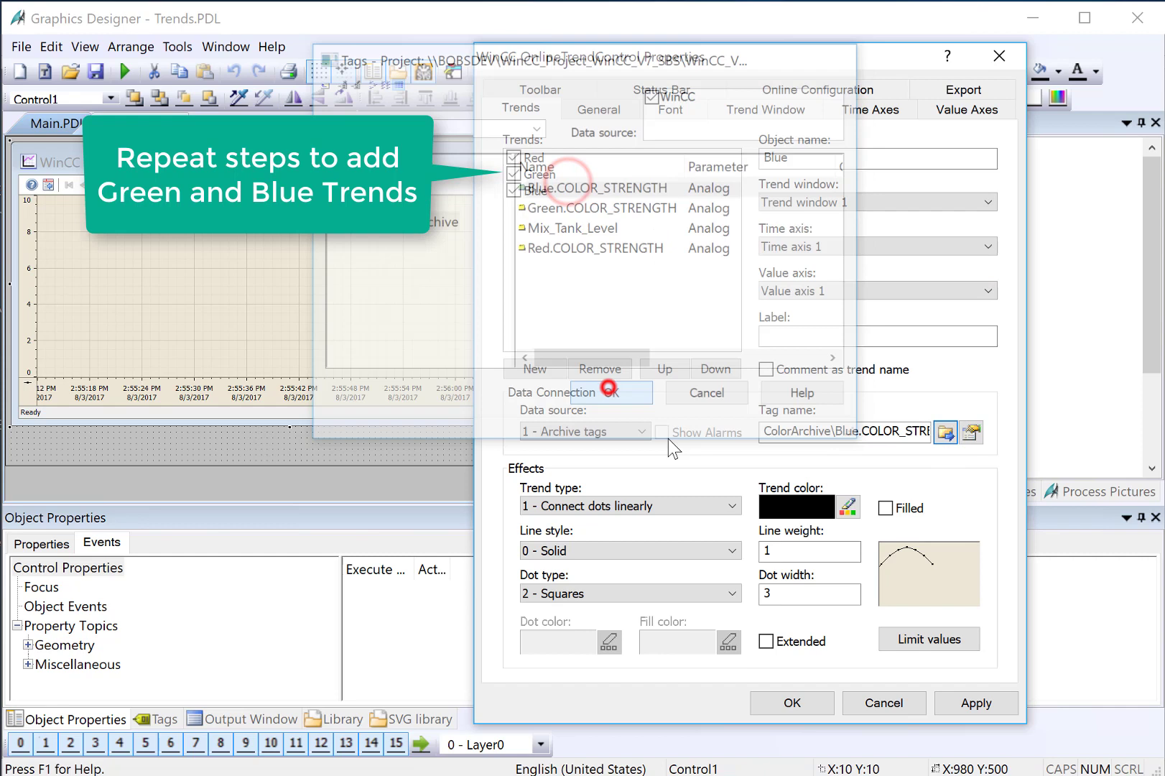
pyautogui.click(838, 509)
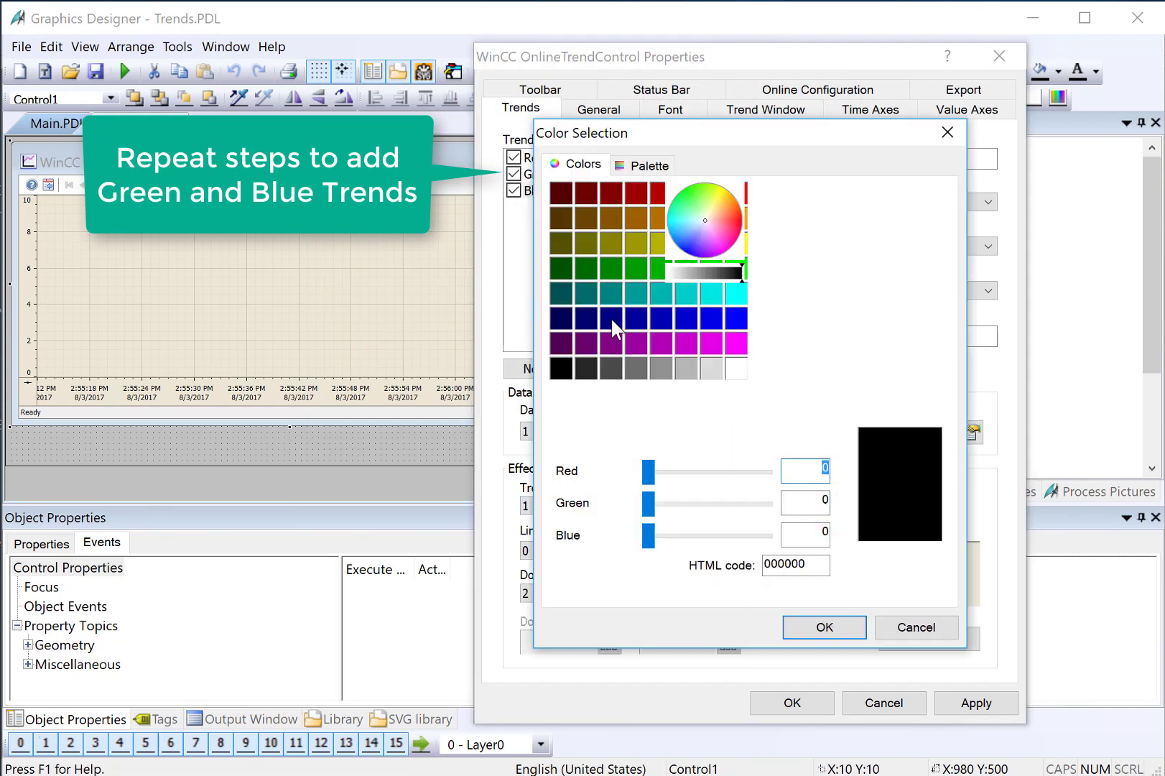
pyautogui.click(613, 321)
pyautogui.click(836, 632)
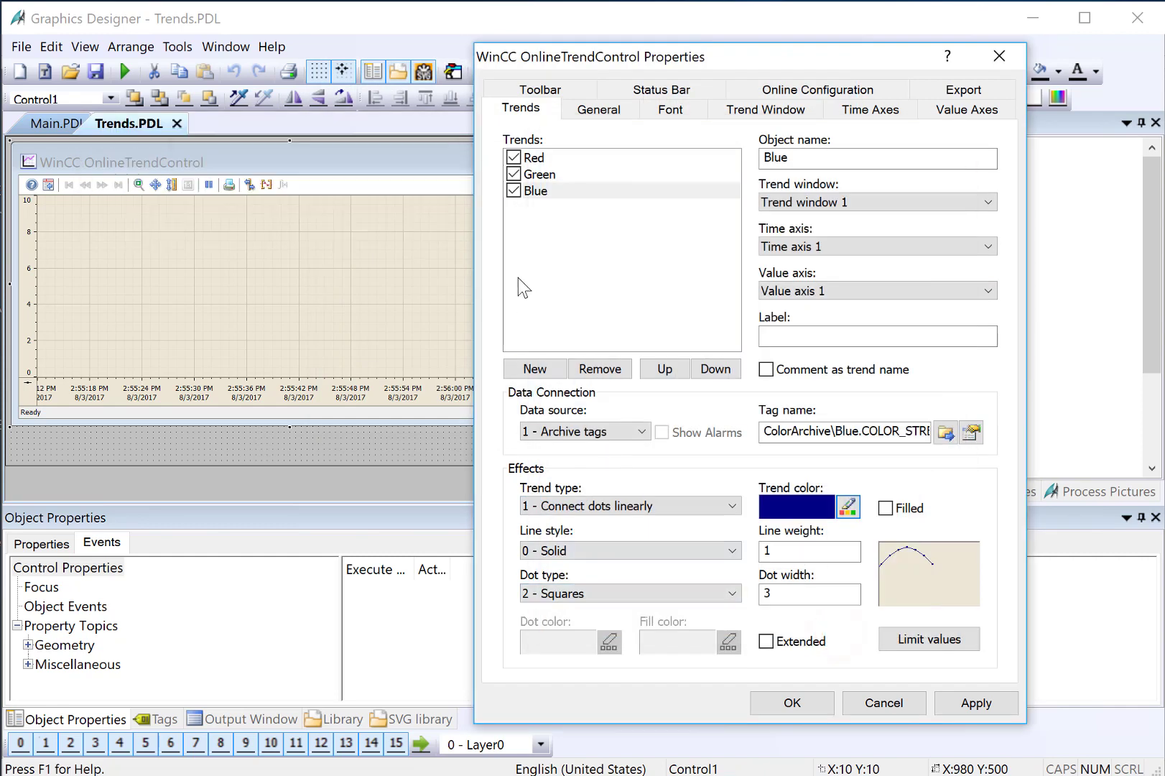
pyautogui.click(535, 369)
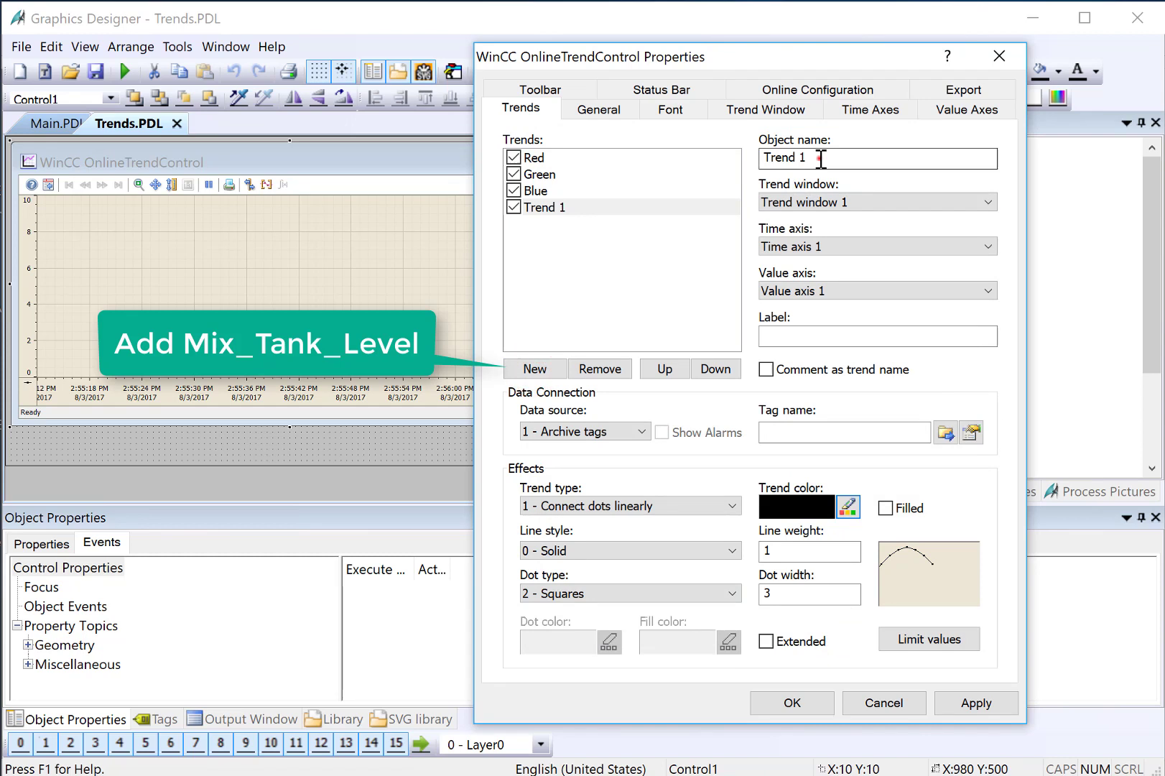
# Step: Rename the fourth trend to Tank Level and link it to ColorArchive\Mix_Tank_Level
pyautogui.doubleClick(819, 158)
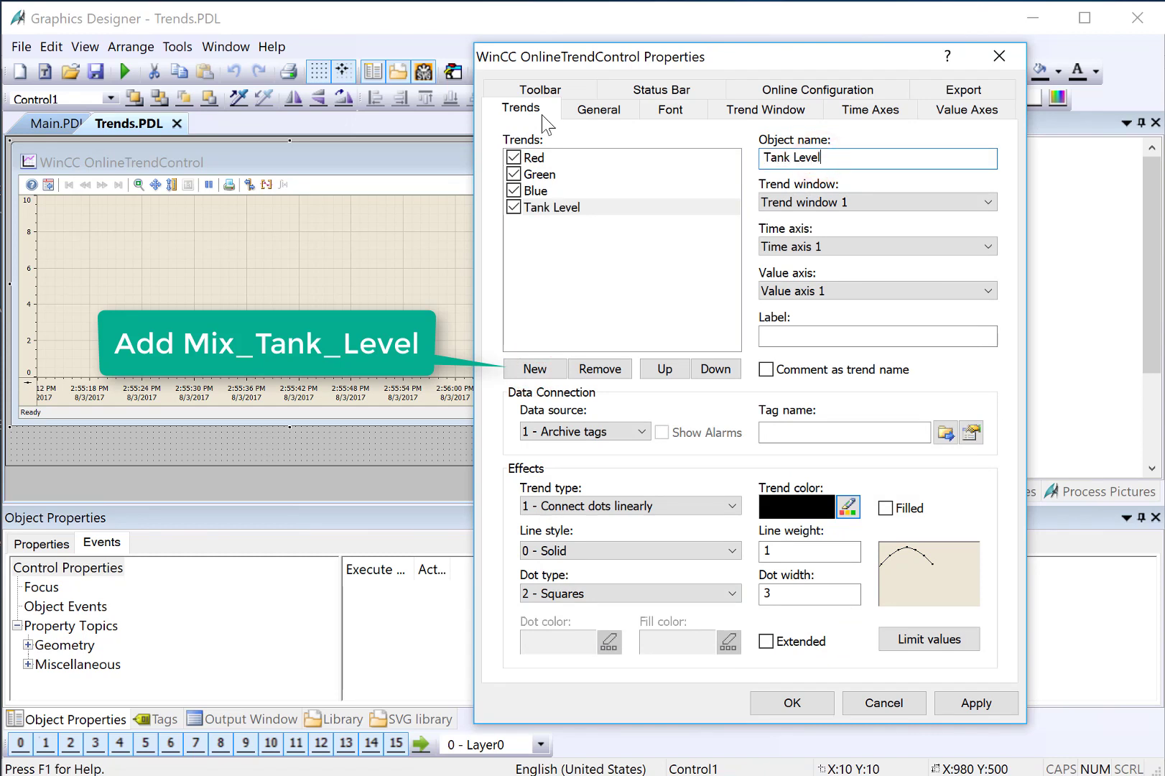
pyautogui.click(946, 433)
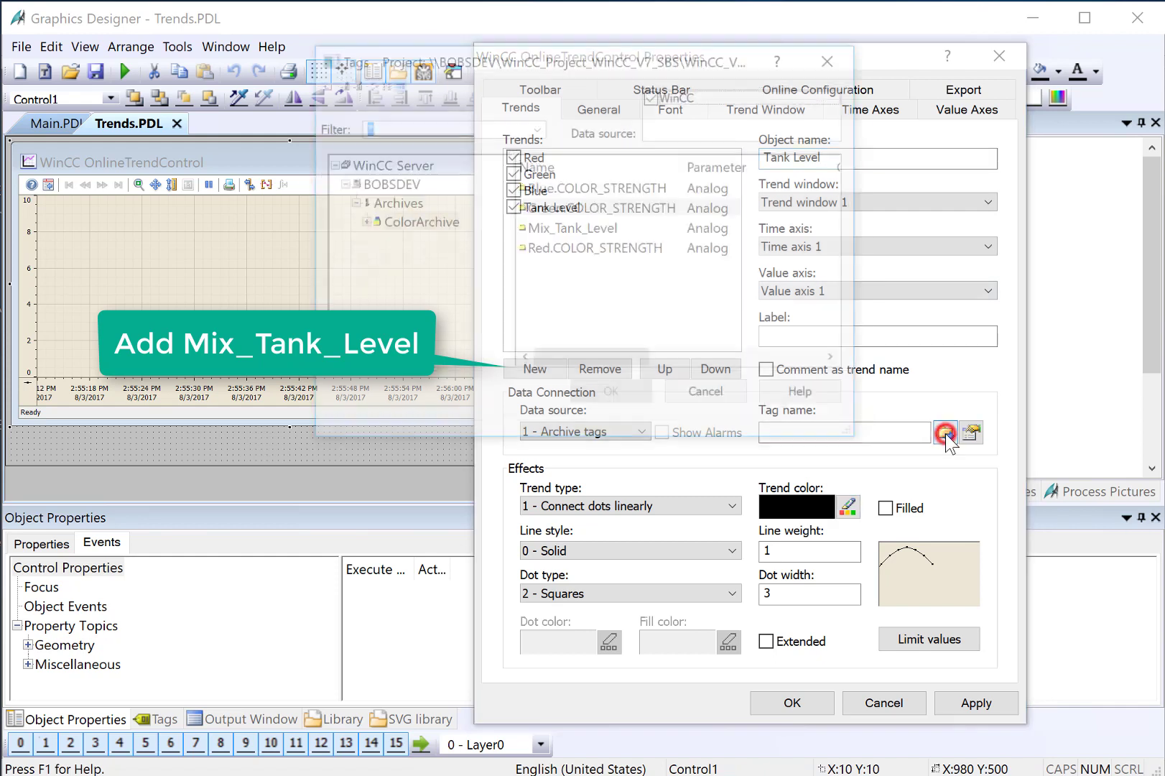
pyautogui.doubleClick(539, 228)
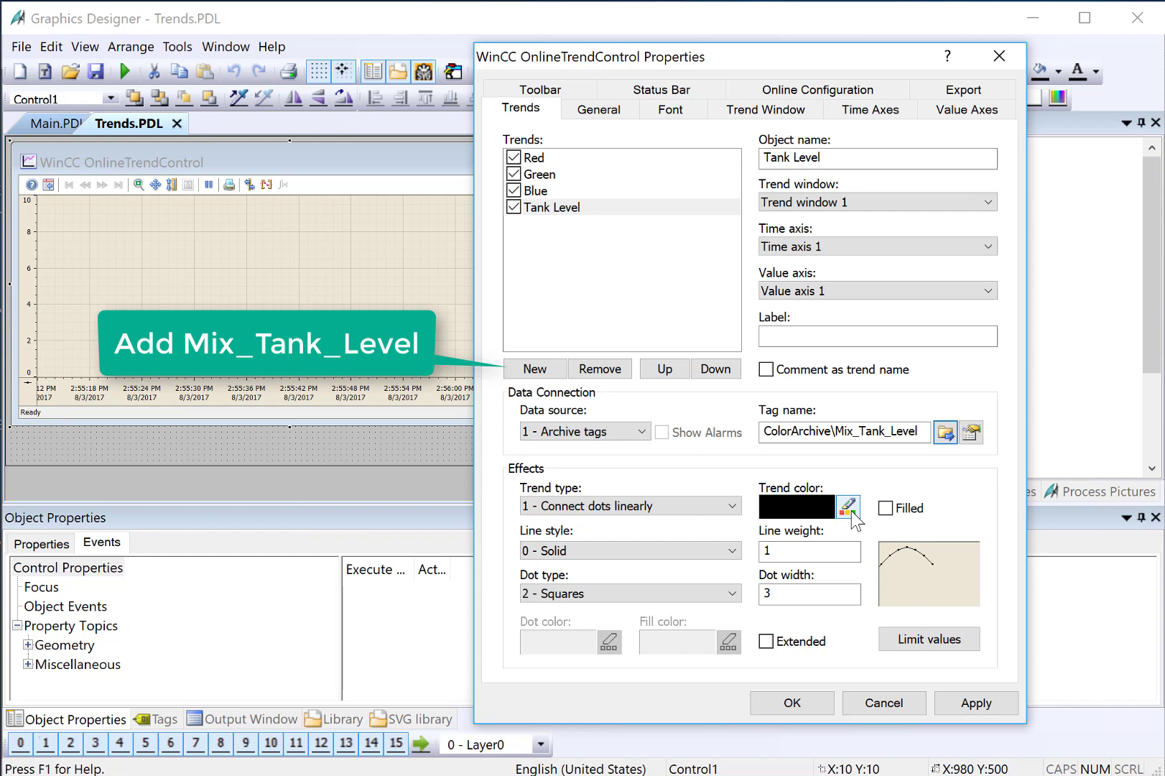
pyautogui.click(961, 110)
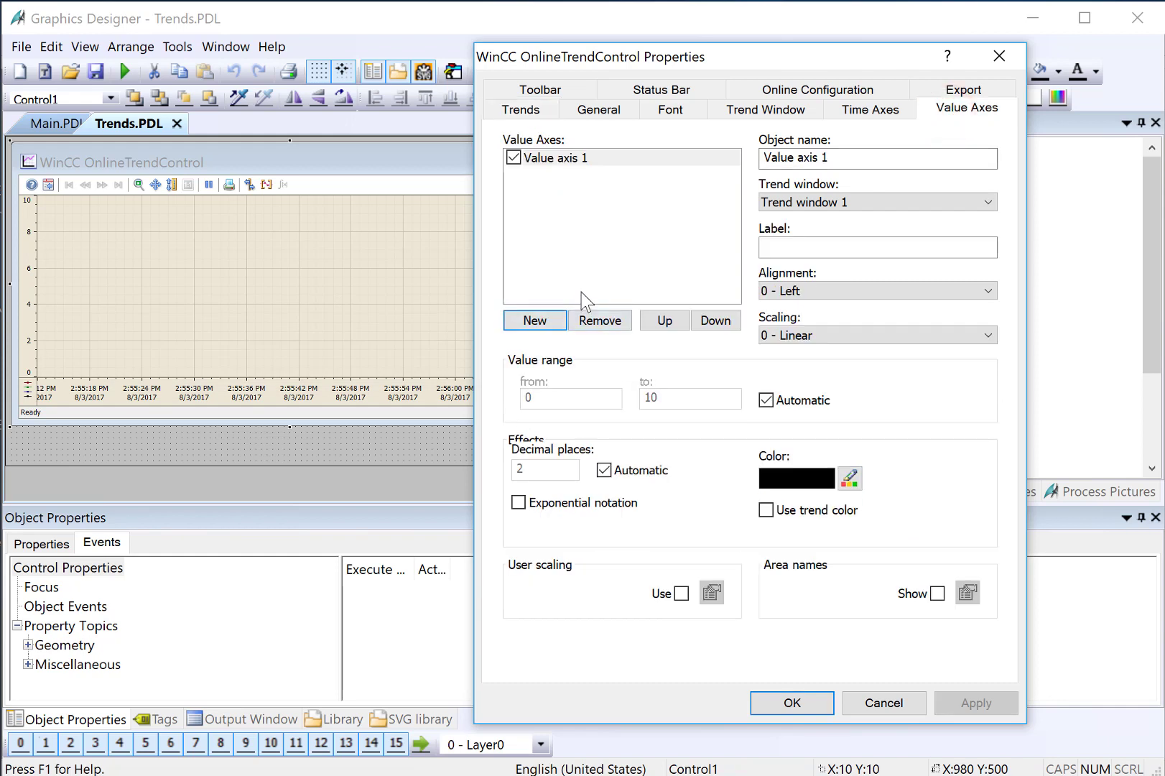
# Step: Turn off automatic scaling, set value axis 1 to 0–100, apply and close the properties
pyautogui.click(765, 401)
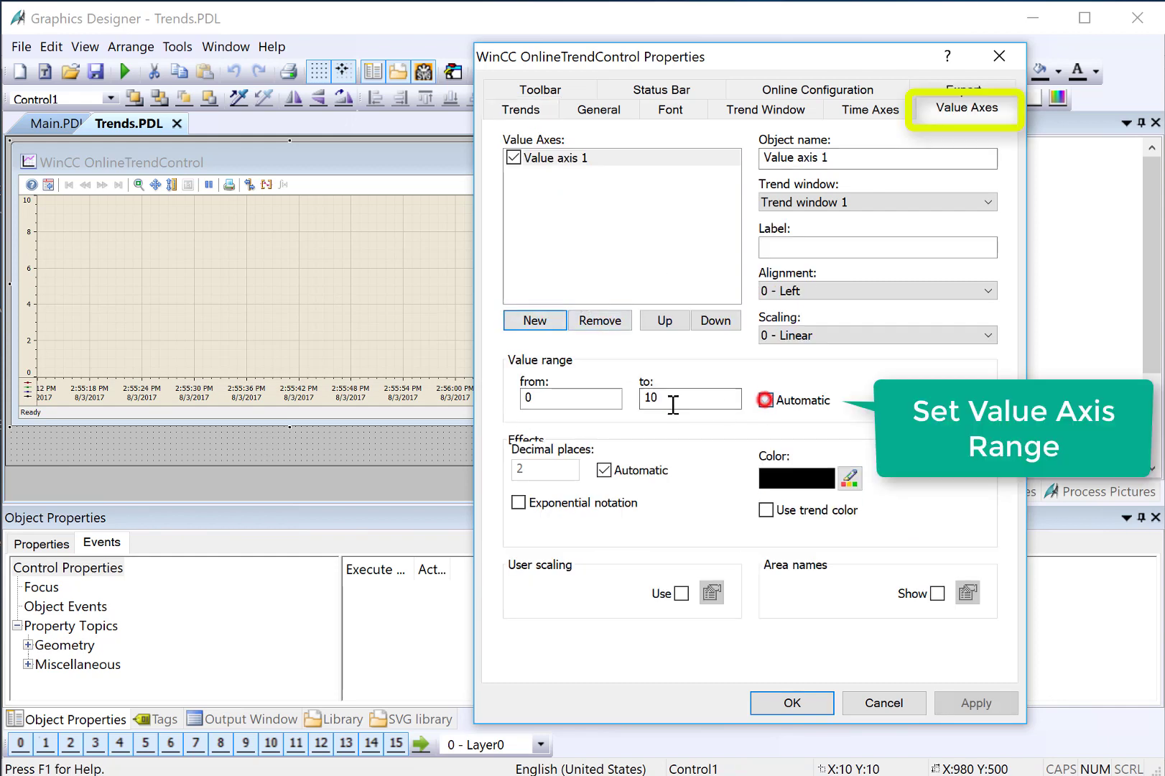
pyautogui.doubleClick(672, 398)
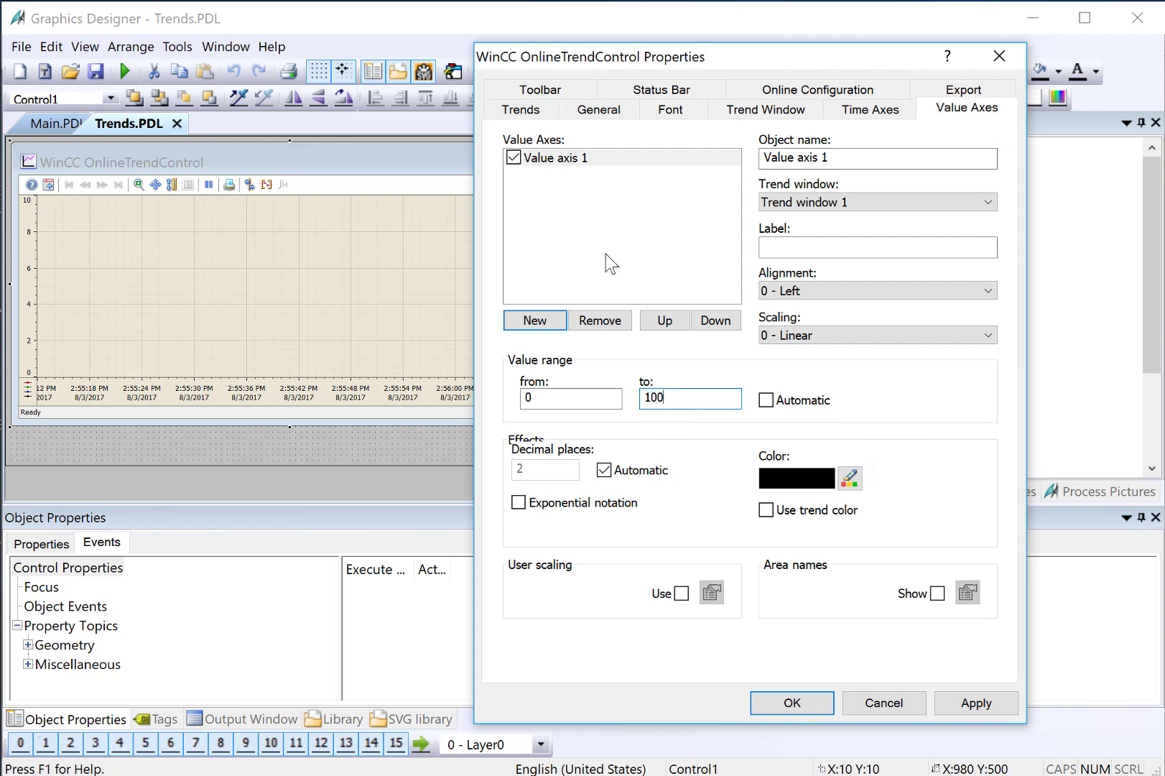
pyautogui.click(532, 110)
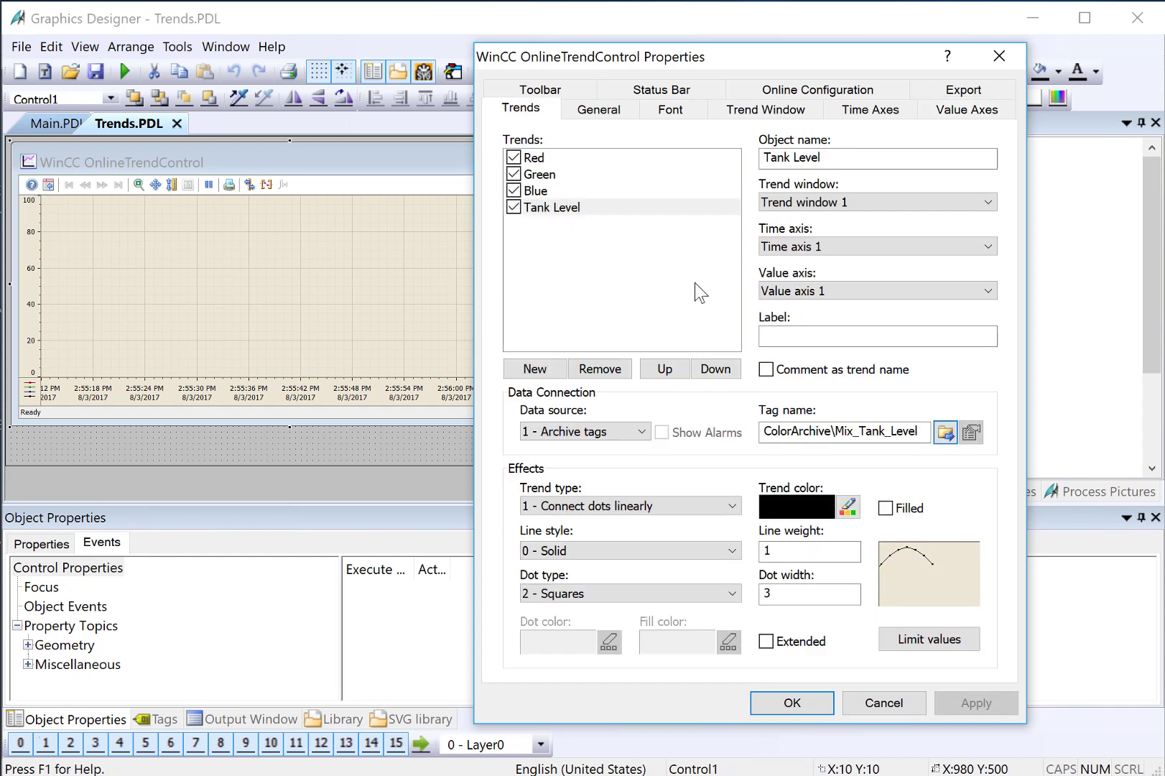
pyautogui.click(786, 703)
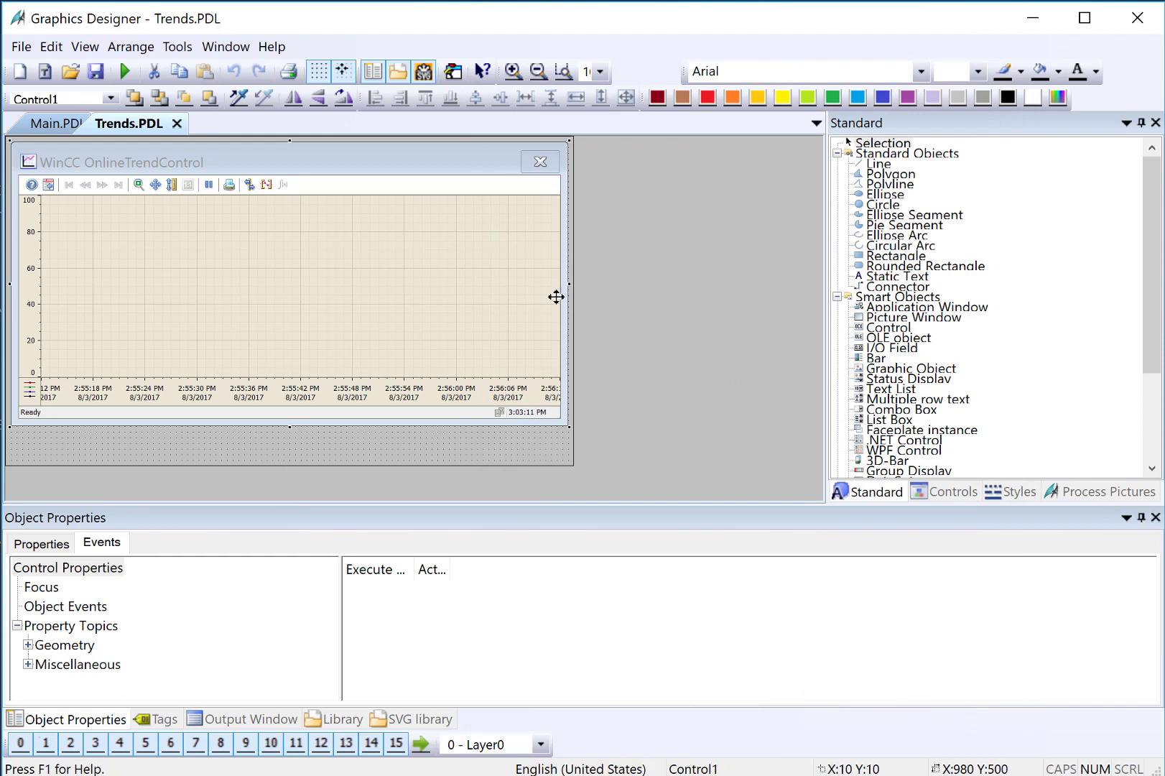
# Step: Change the trend control's Object Name from Control1 to ctrlTrends
pyautogui.click(41, 544)
pyautogui.click(51, 569)
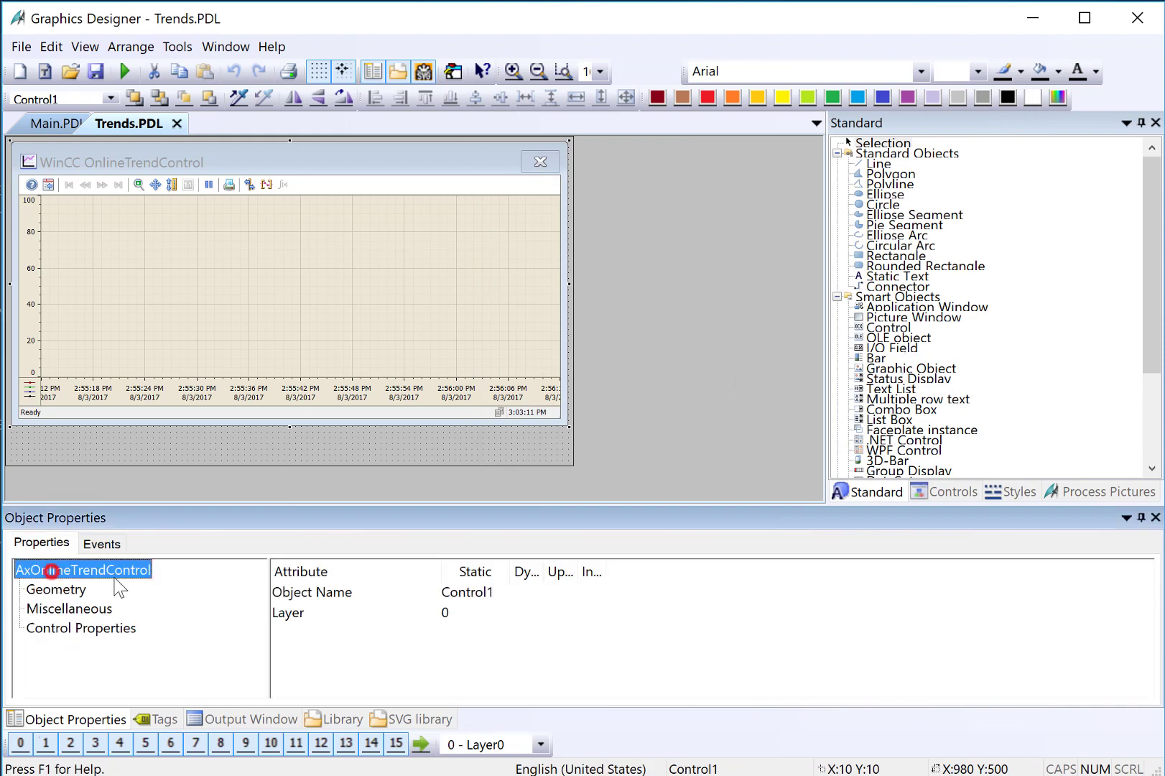
pyautogui.click(281, 598)
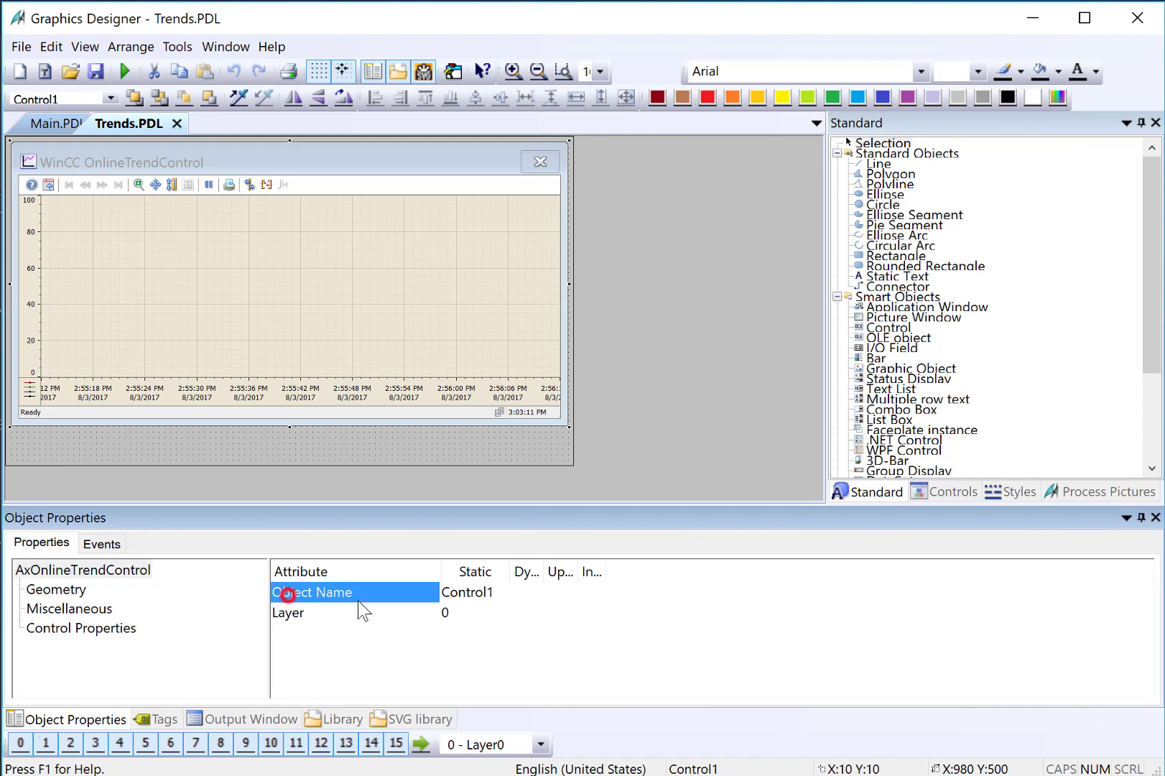
pyautogui.doubleClick(469, 595)
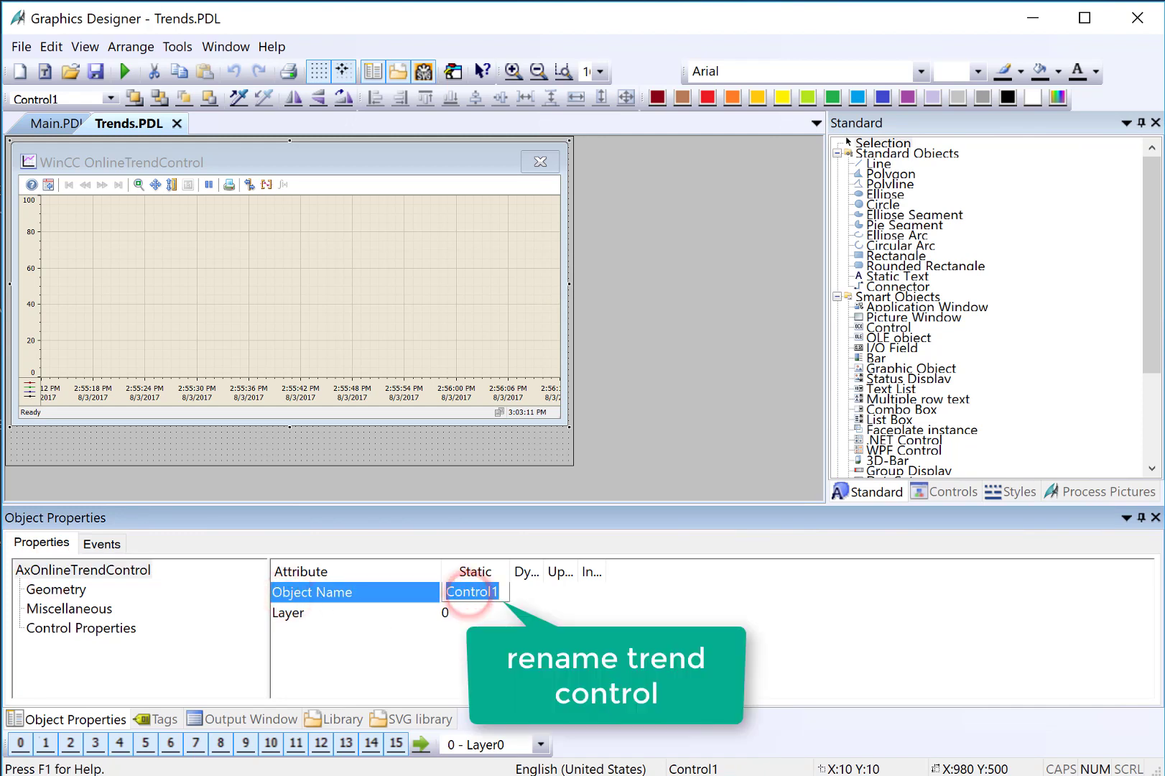
pyautogui.write('ctrlT')
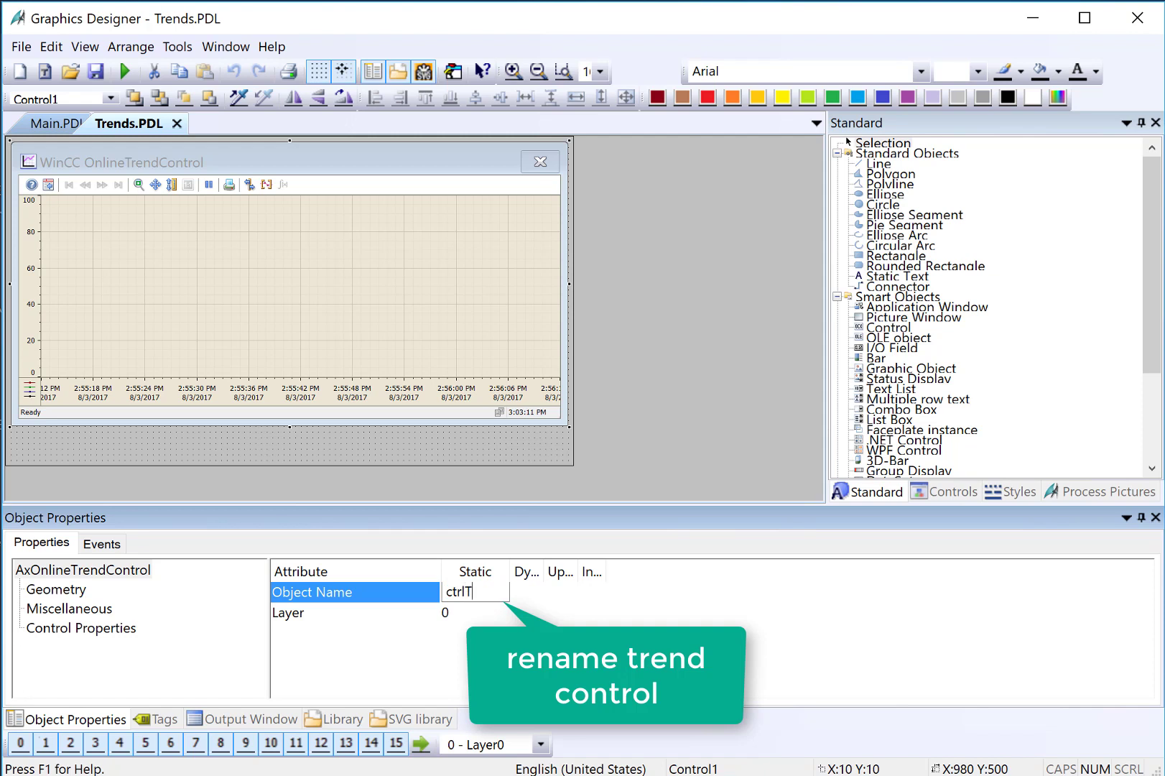
pyautogui.write('rends')
pyautogui.press('Return')
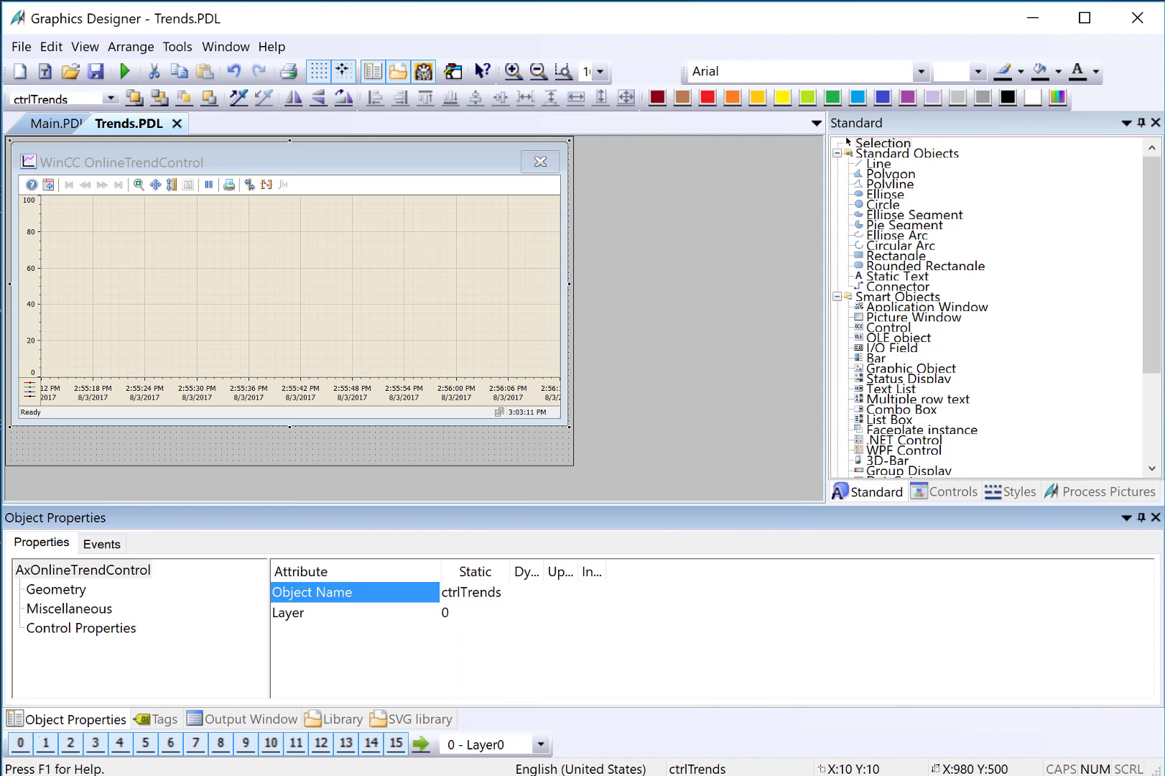
pyautogui.click(932, 493)
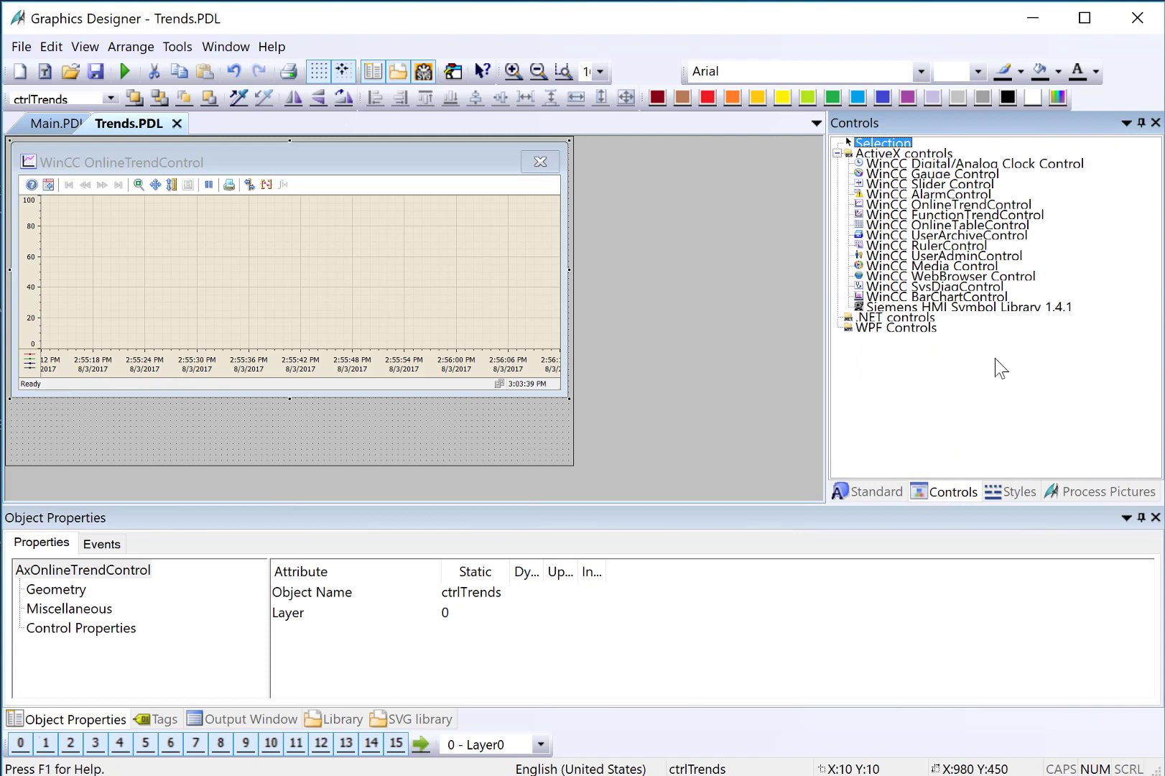
# Step: Draw a WinCC RulerControl below the trend chart and set its Source to ctrlTrends
pyautogui.click(961, 242)
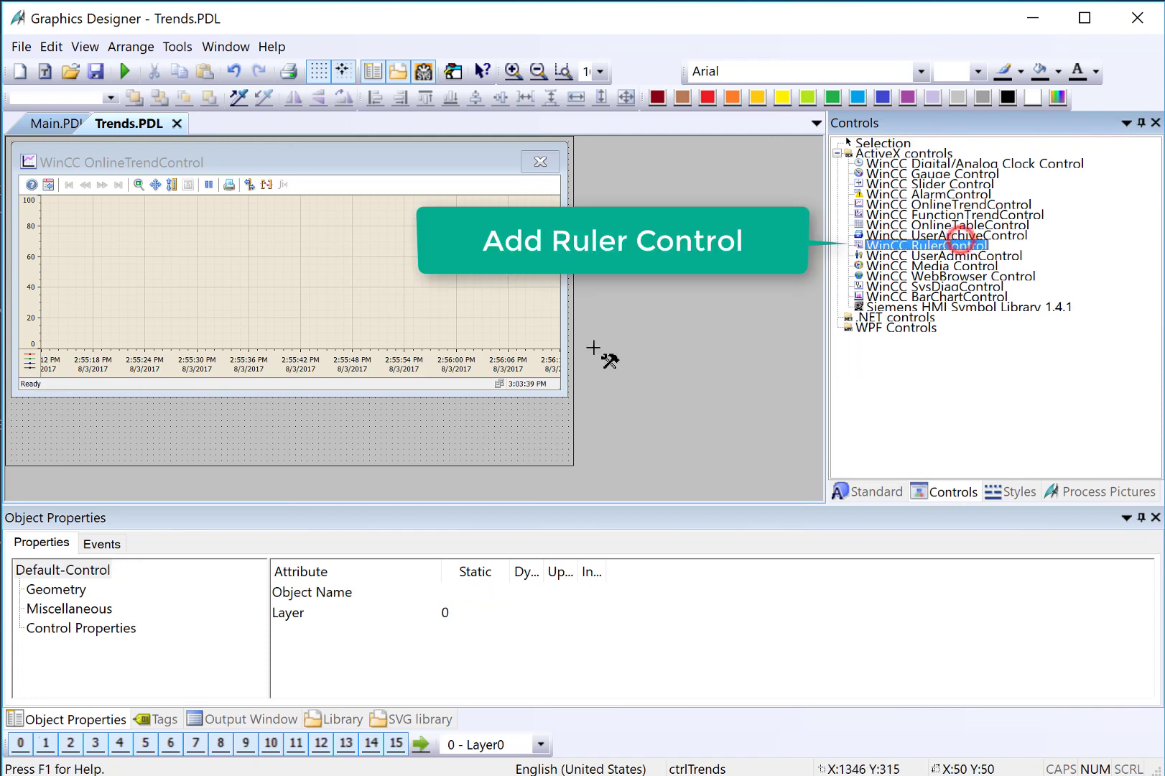
pyautogui.moveTo(10, 396); pyautogui.dragTo(567, 464)
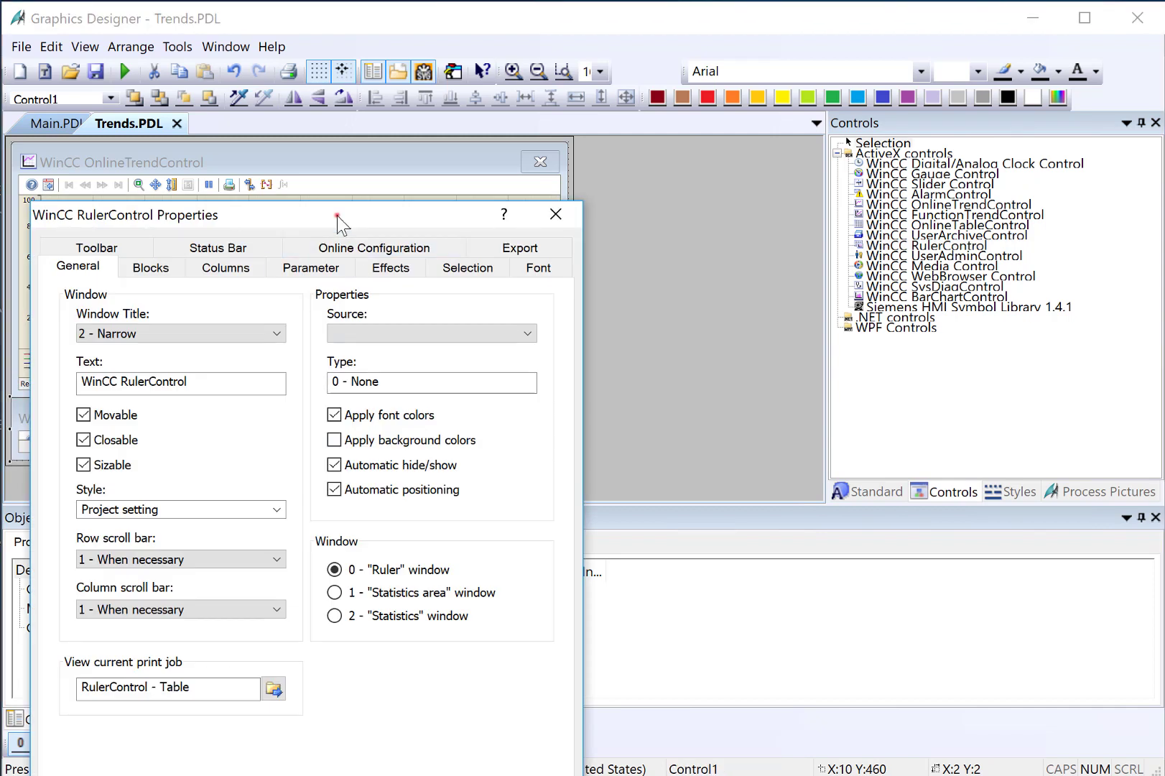
pyautogui.moveTo(338, 220); pyautogui.dragTo(886, 51)
pyautogui.click(979, 171)
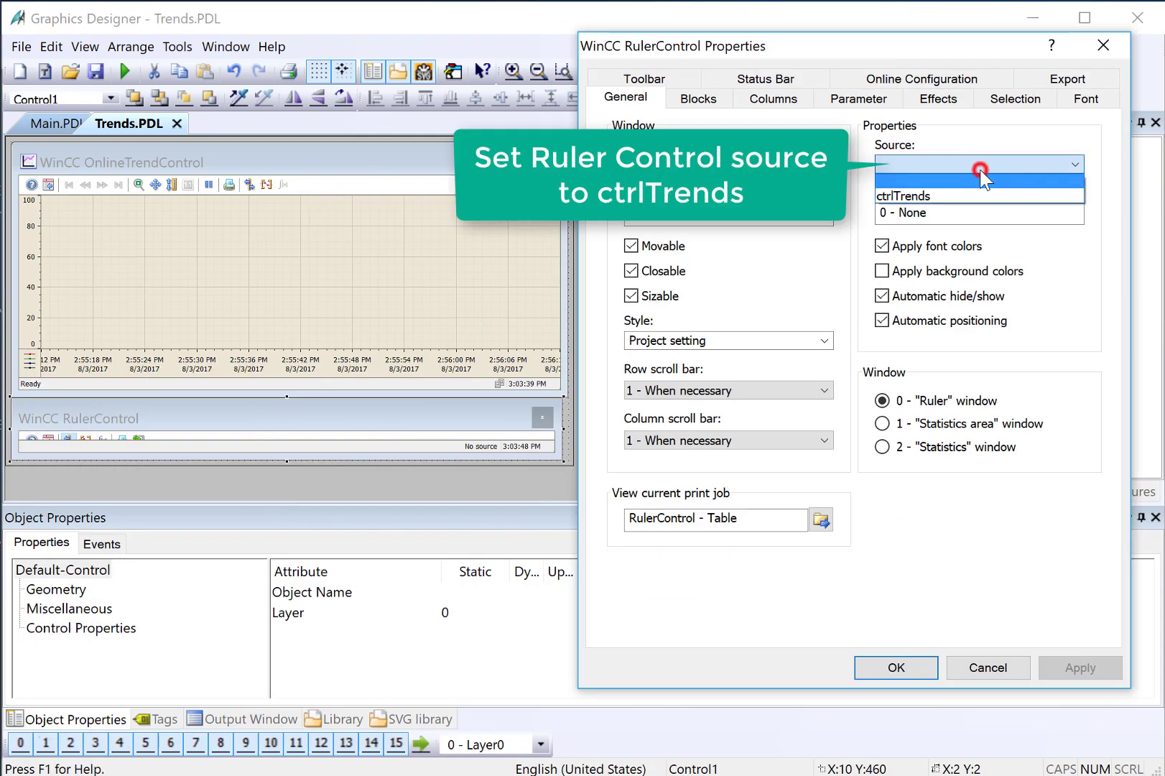
pyautogui.click(922, 195)
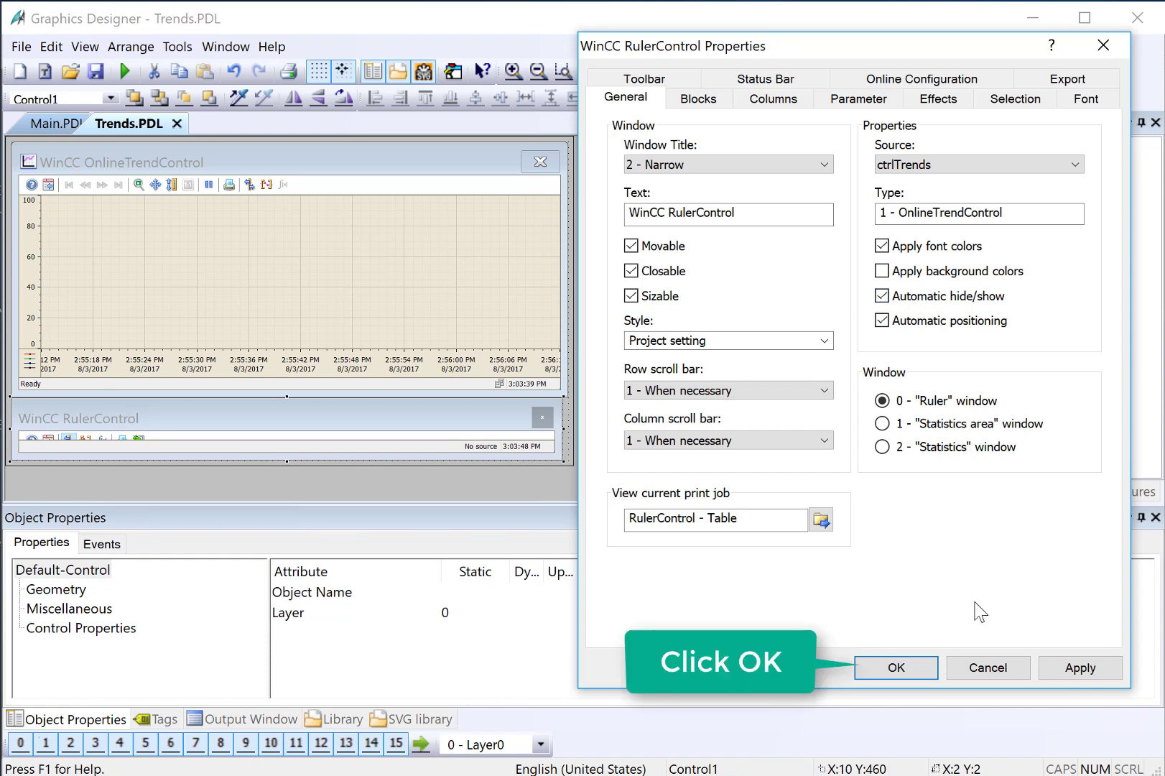
# Step: Confirm the ruler settings, save Trends.PDL, and activate runtime from Main.PDL
pyautogui.click(913, 667)
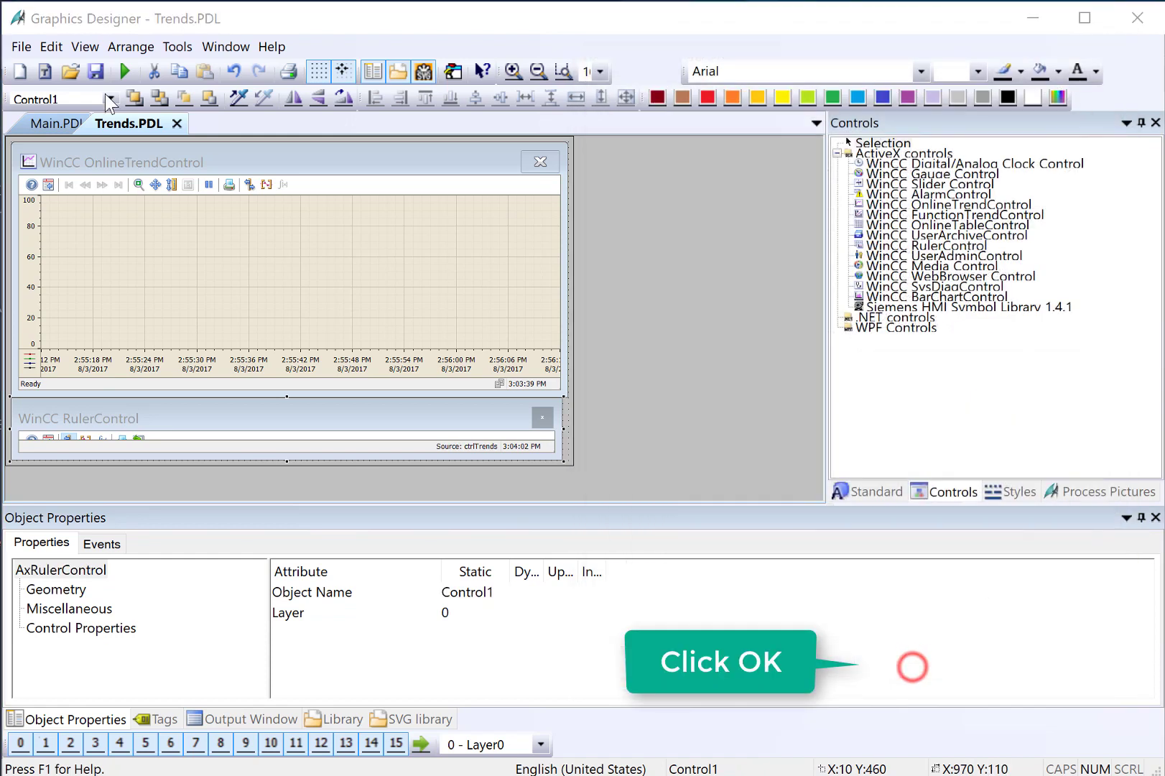
pyautogui.click(94, 73)
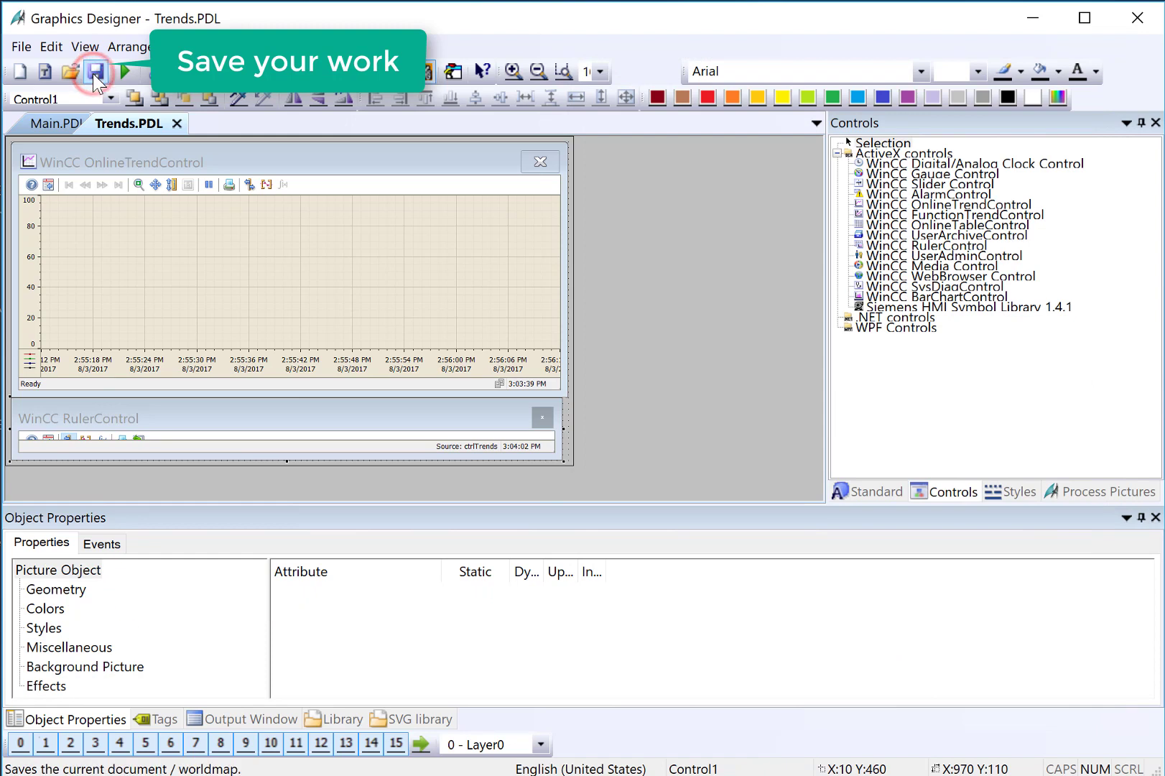
pyautogui.click(58, 124)
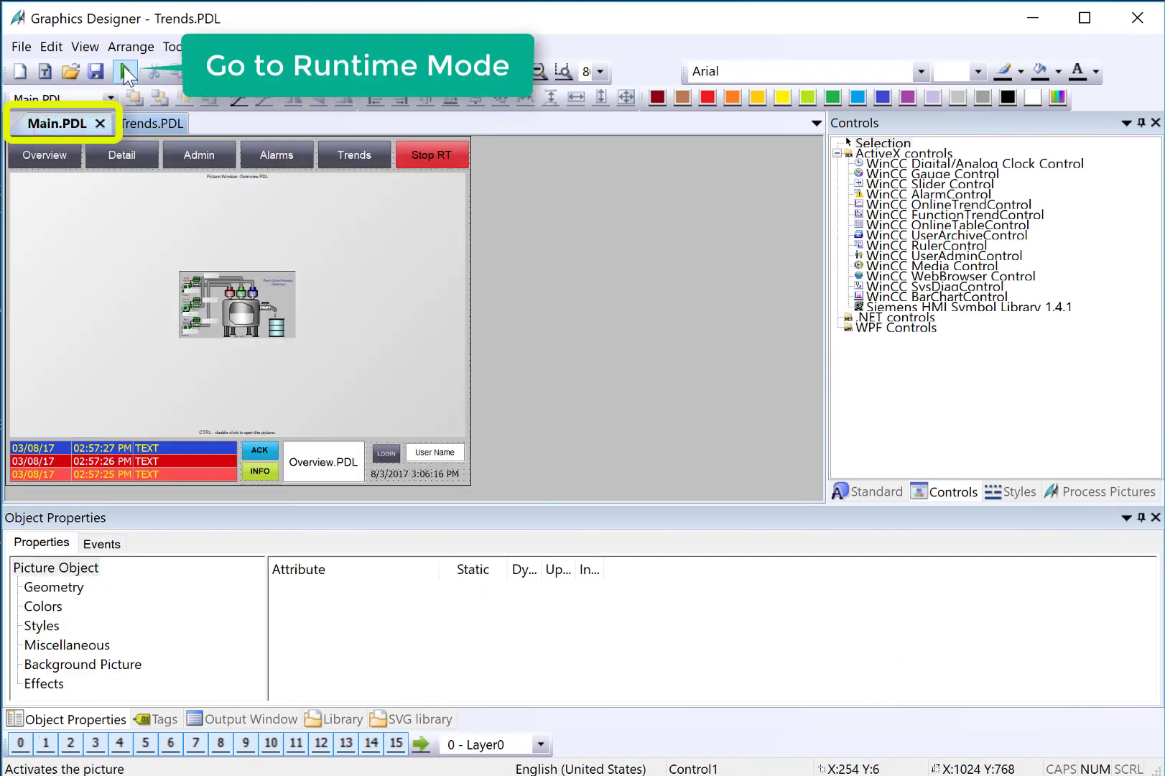
pyautogui.click(124, 67)
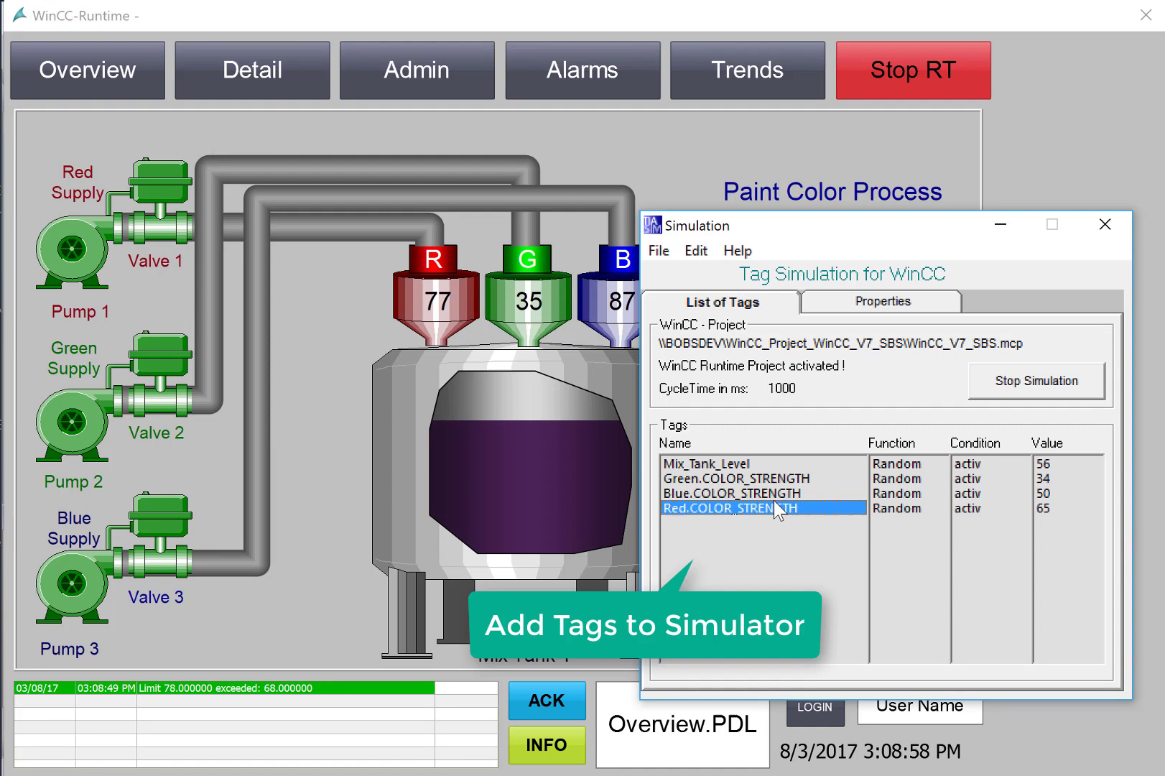
# Step: Select Mix_Tank_Level in the Simulation tag list, then open the Runtime Trends page
pyautogui.click(730, 478)
pyautogui.press('Up')
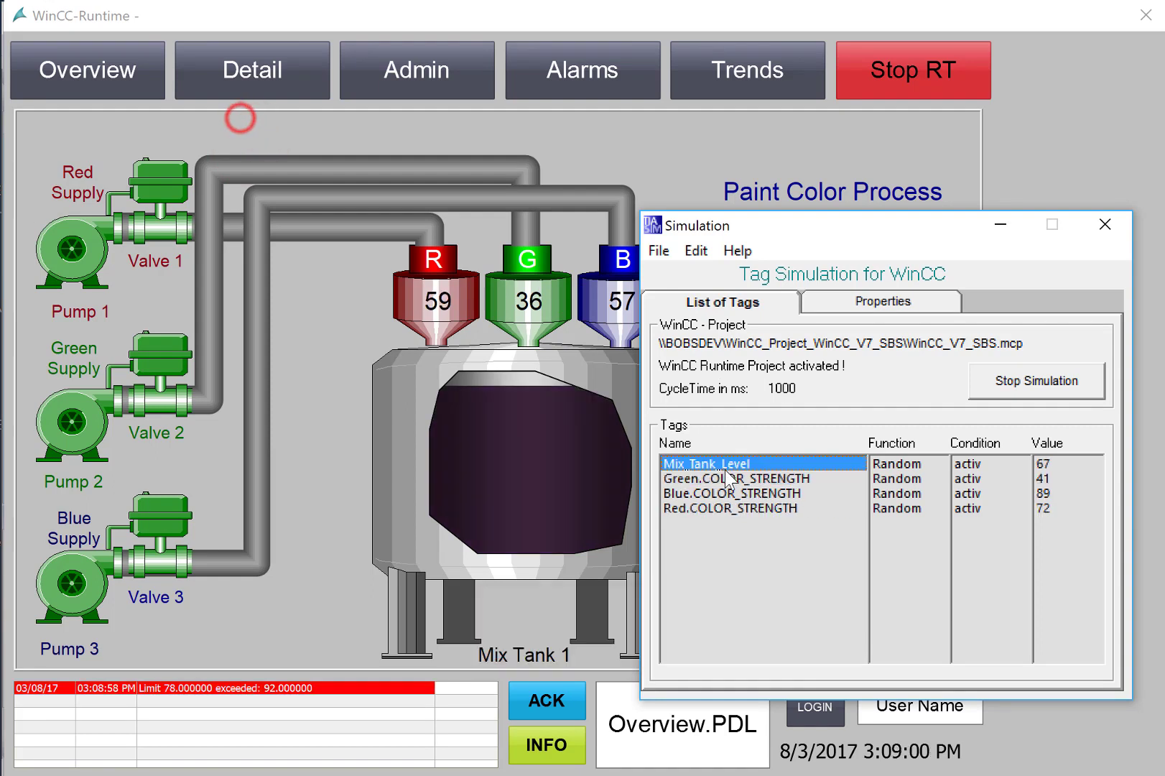
pyautogui.click(732, 76)
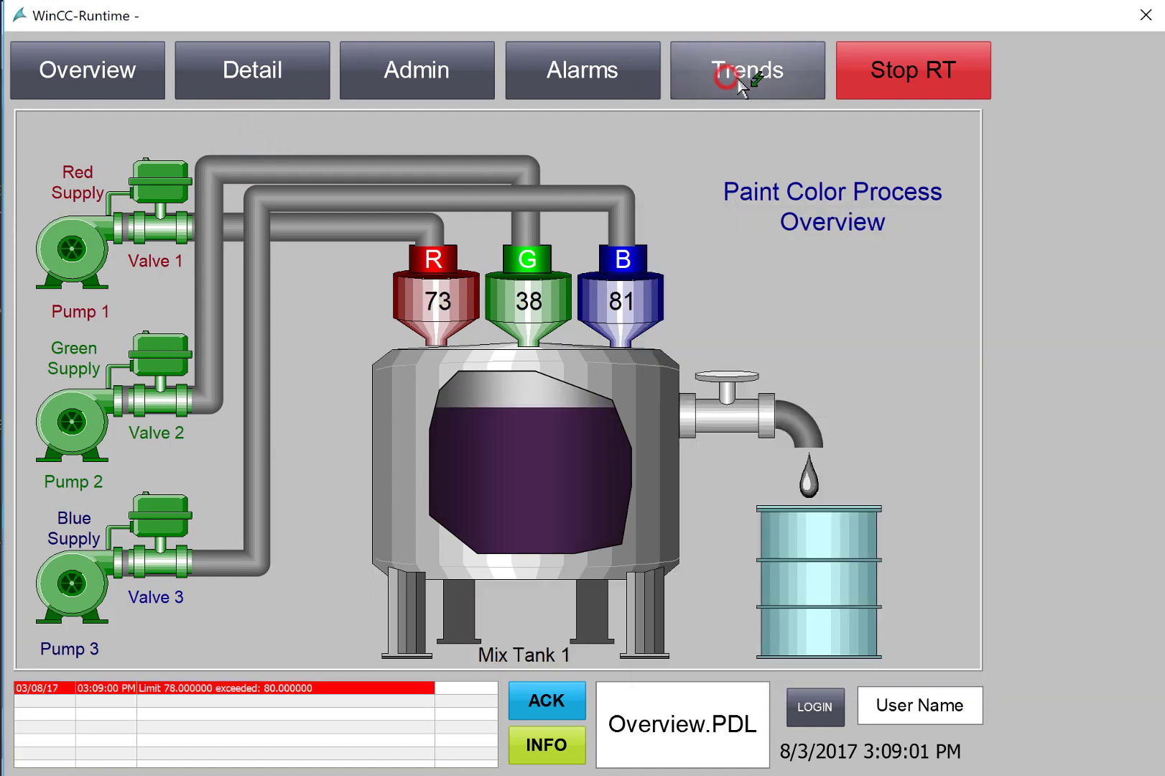
pyautogui.click(761, 80)
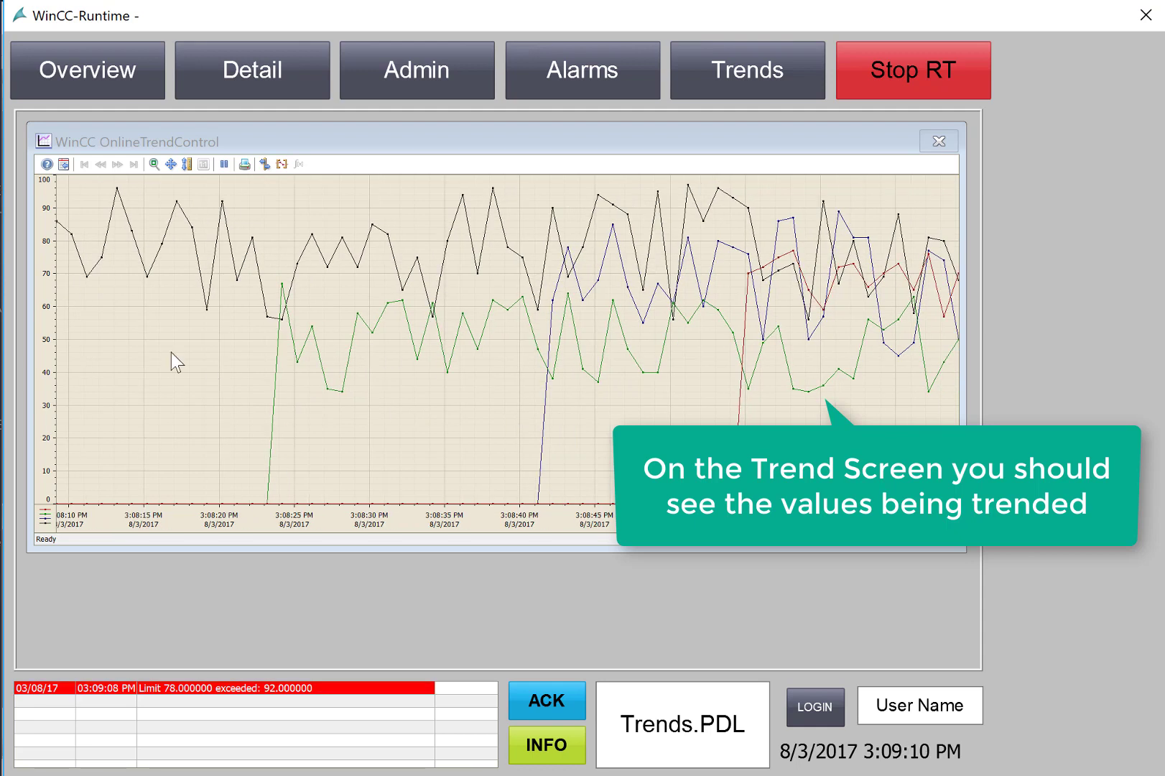
pyautogui.click(67, 163)
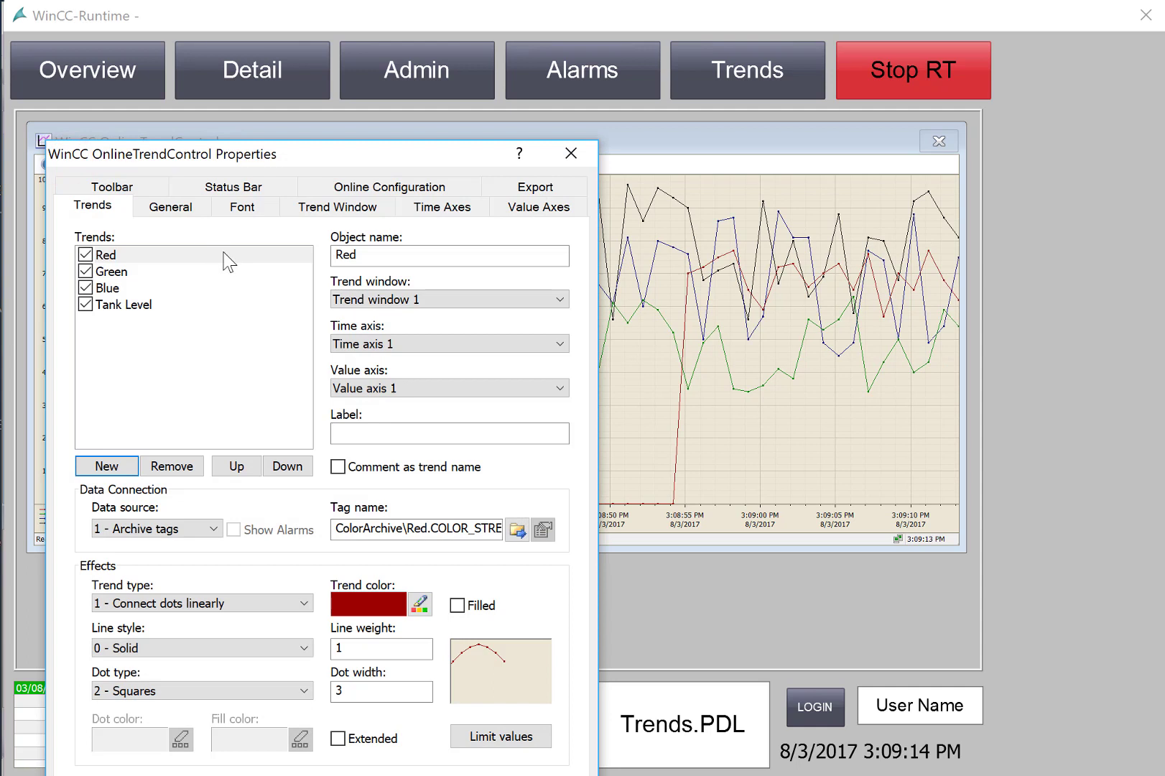
pyautogui.doubleClick(394, 651)
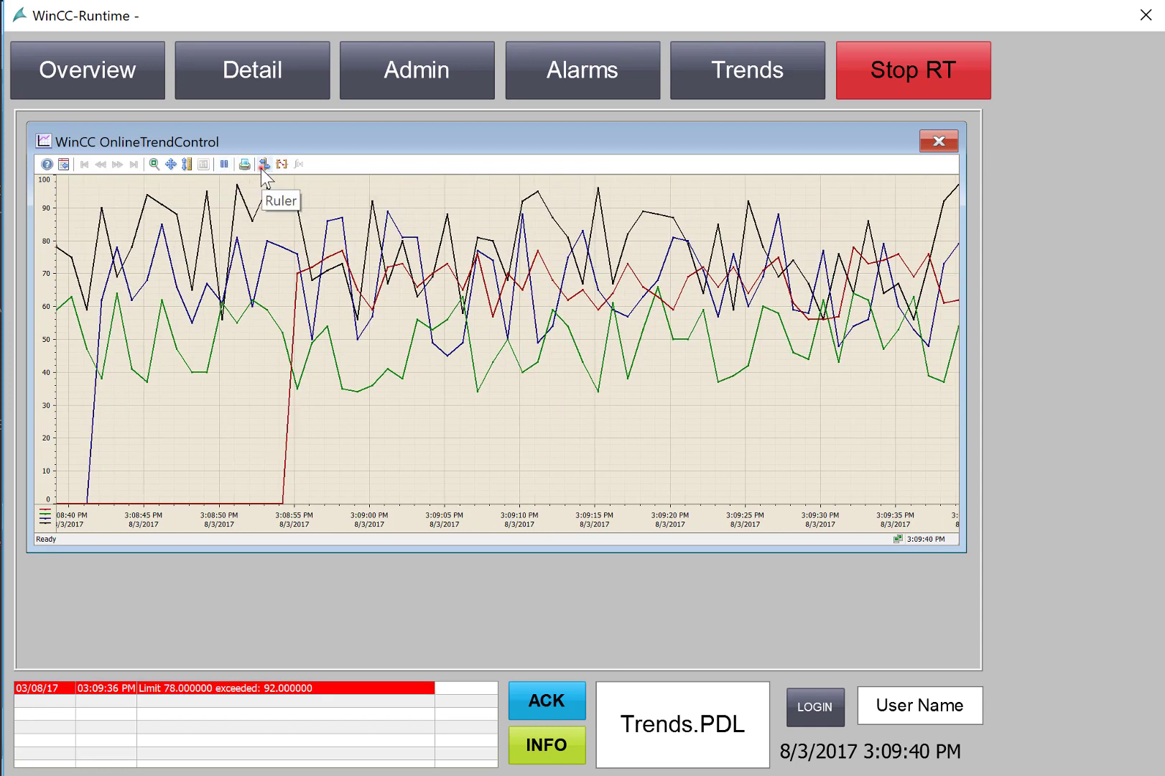
# Step: Show the ruler, move it earlier in time, and set its table font size to 18
pyautogui.click(263, 165)
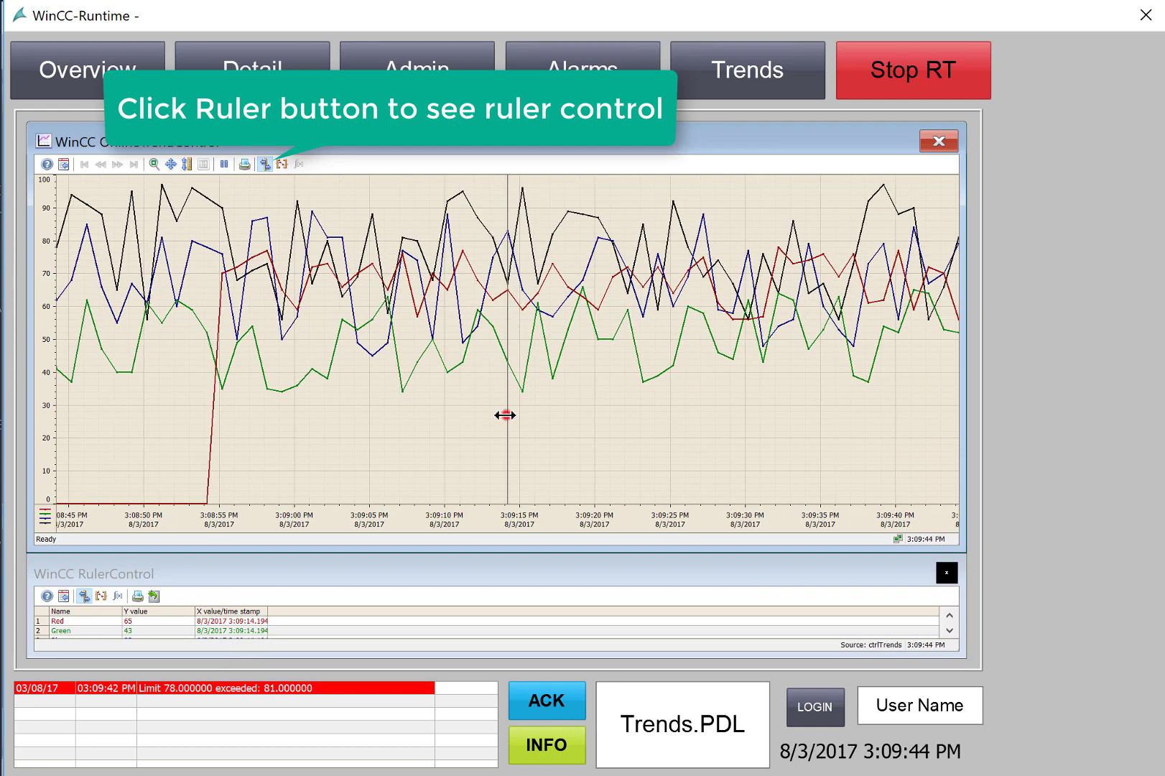
pyautogui.moveTo(504, 411); pyautogui.dragTo(376, 421)
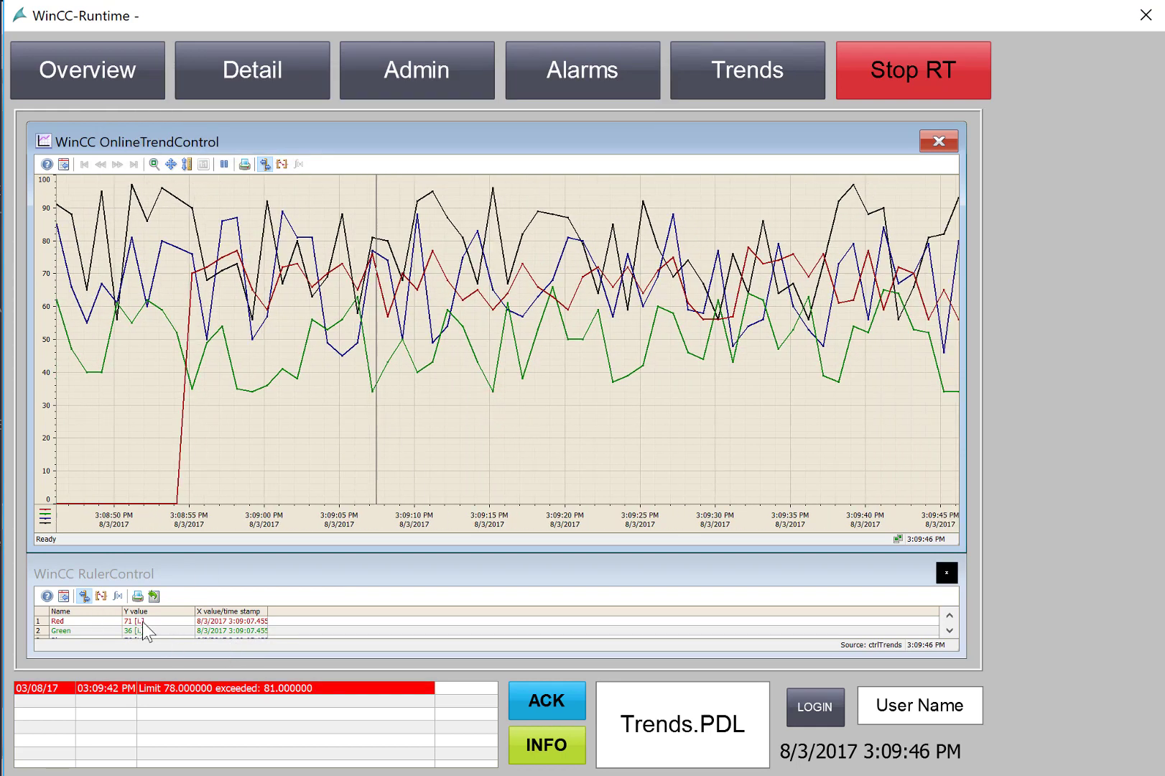
pyautogui.click(64, 598)
pyautogui.moveTo(436, 167); pyautogui.dragTo(681, 92)
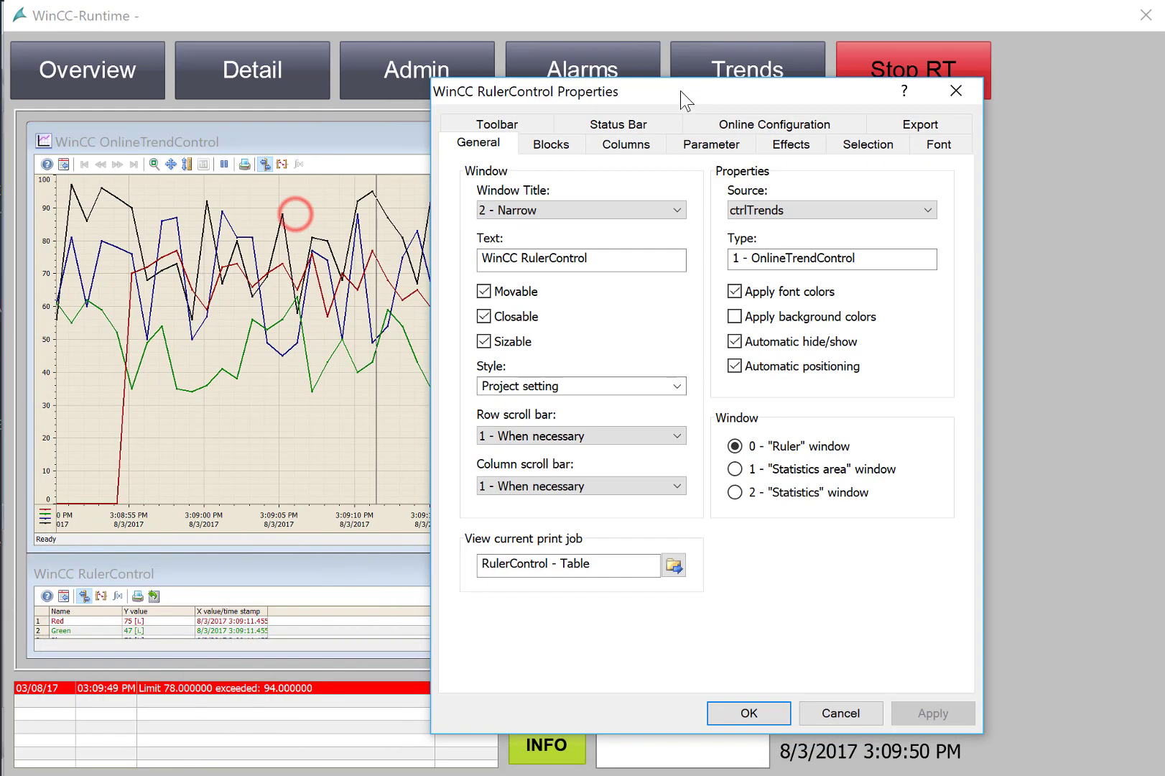
pyautogui.click(936, 144)
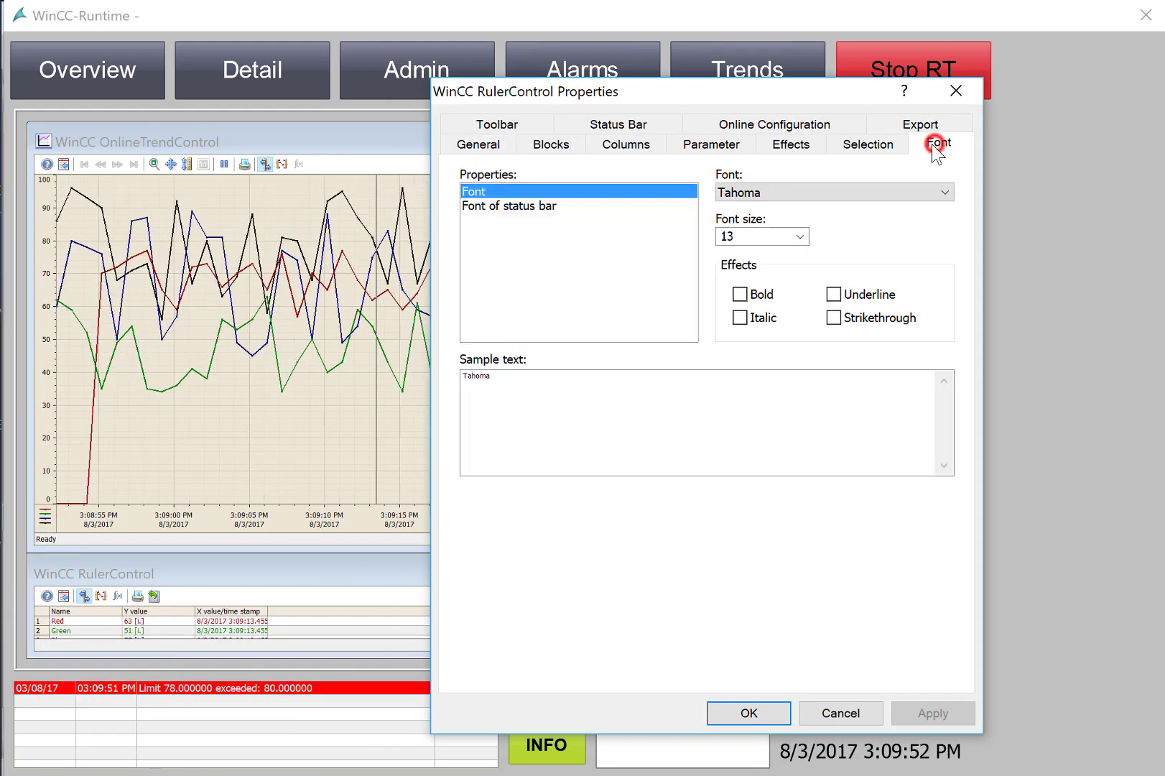
pyautogui.click(802, 238)
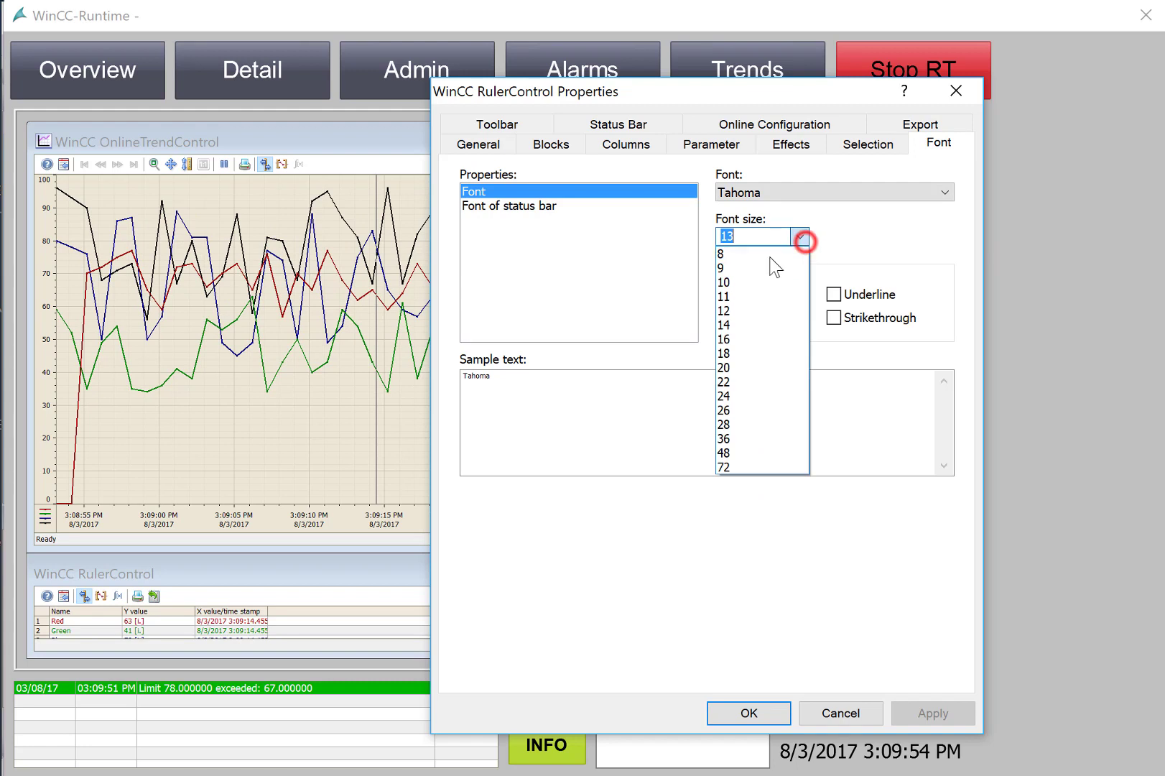
pyautogui.click(731, 351)
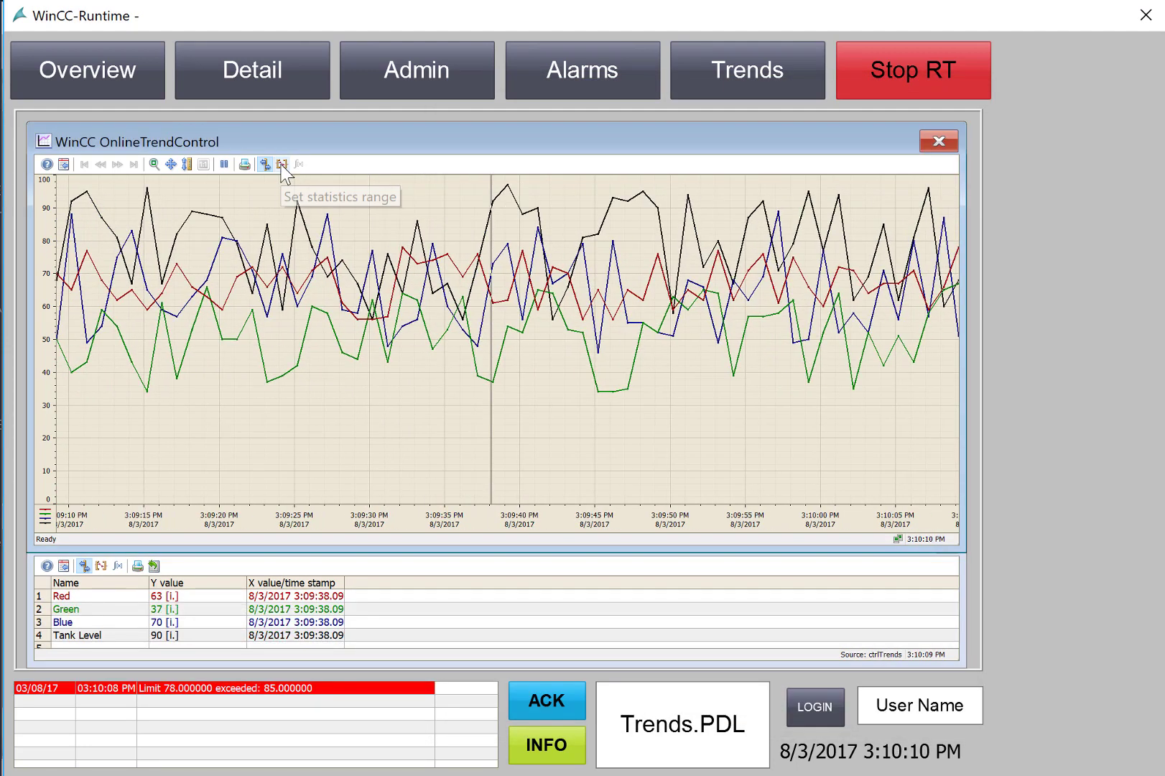
# Step: Set the statistics range from 3:09:14.97 to 3:10:05.93 and calculate each trend's min, max, average and standard deviation
pyautogui.click(282, 164)
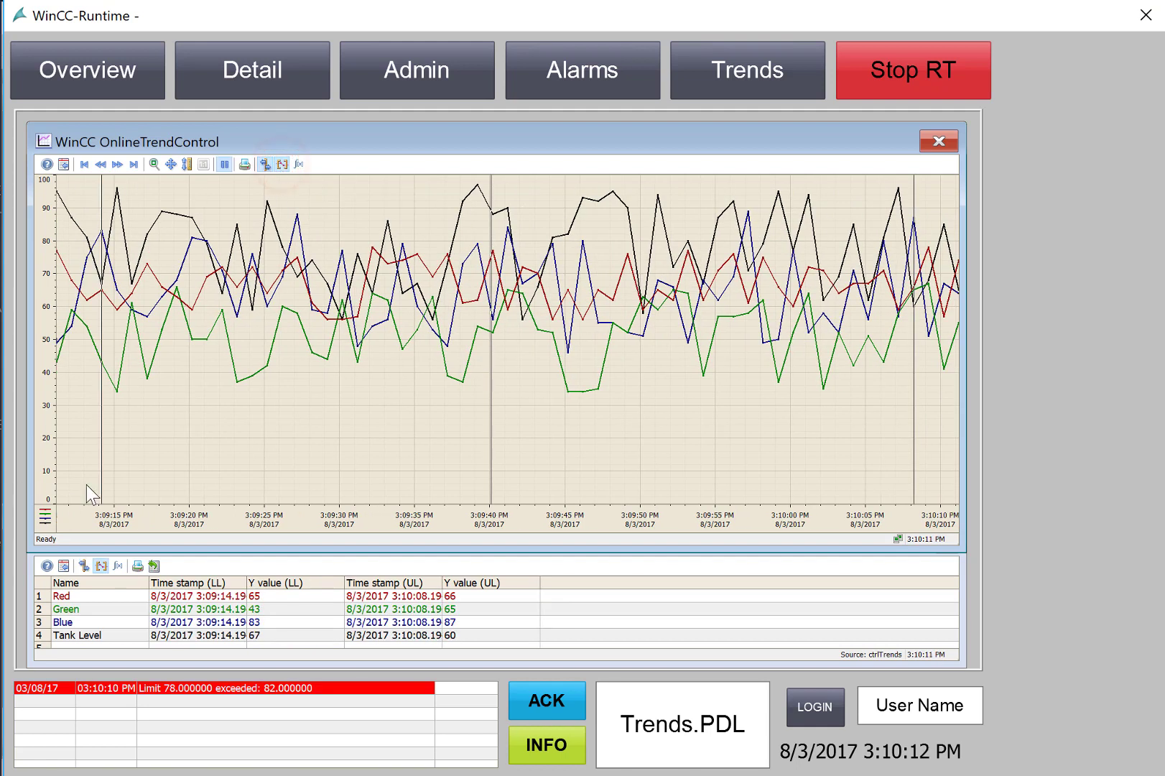
pyautogui.moveTo(144, 468); pyautogui.dragTo(114, 460)
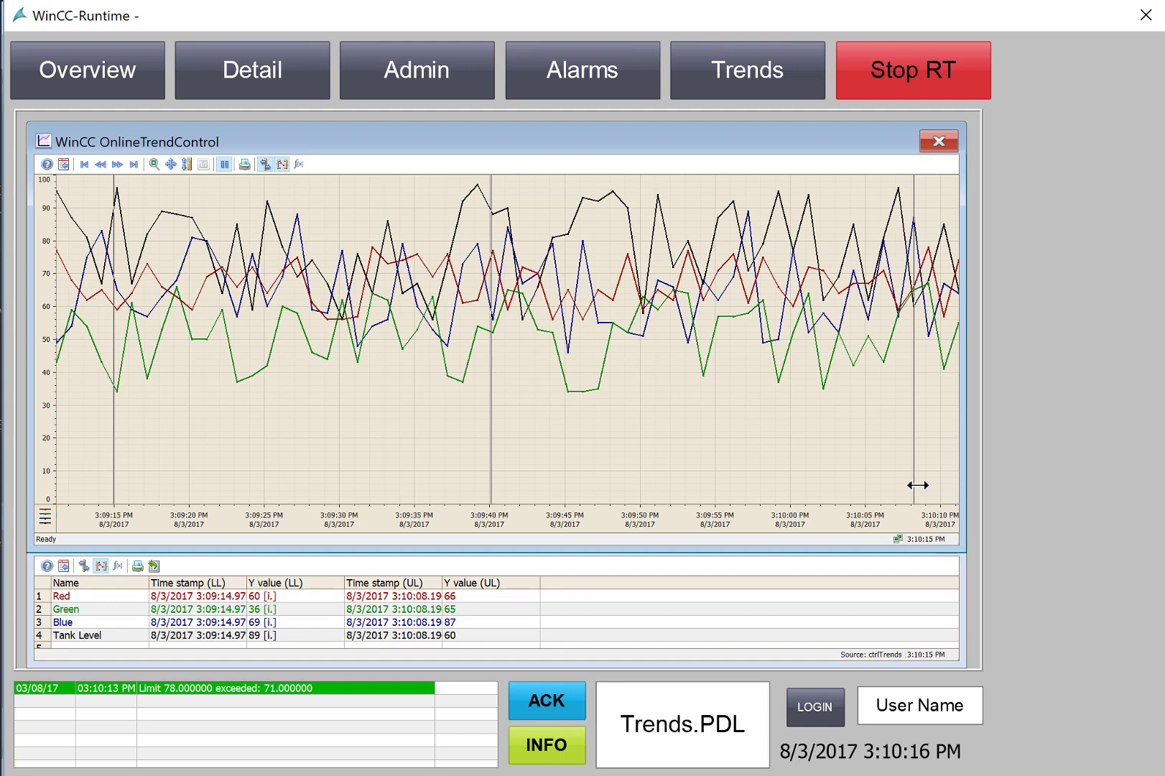
pyautogui.moveTo(918, 485); pyautogui.dragTo(881, 485)
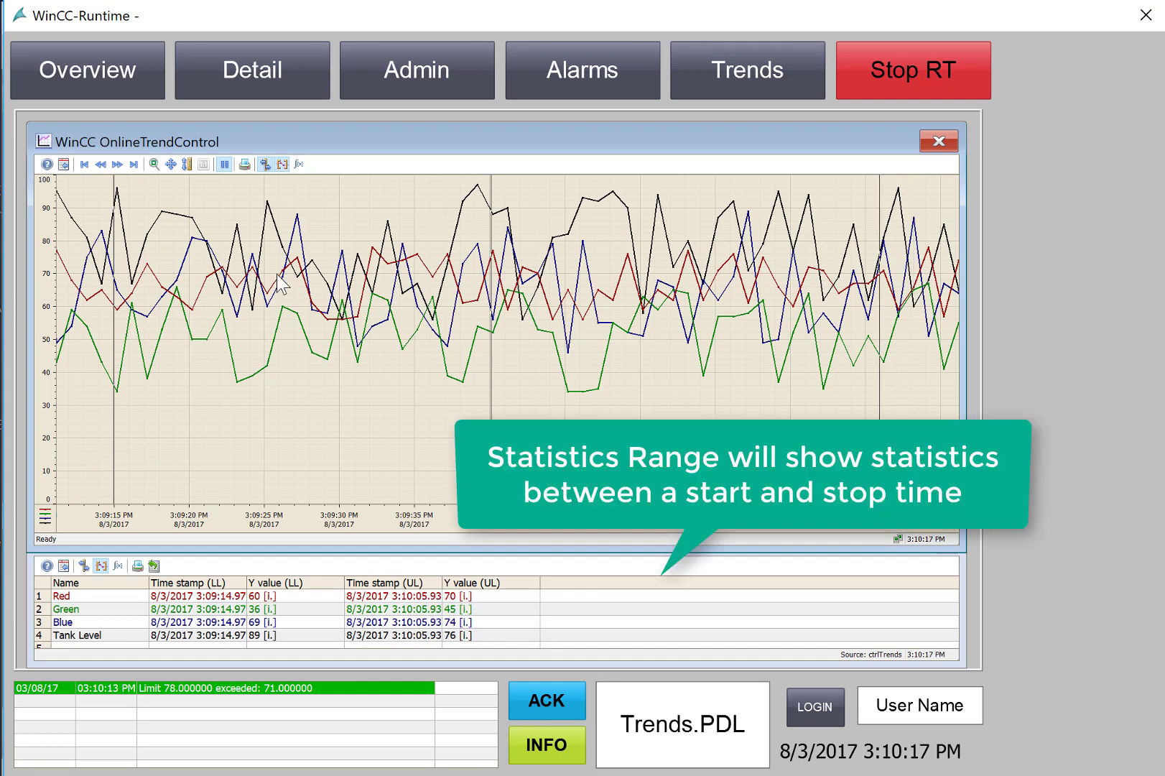
pyautogui.click(301, 165)
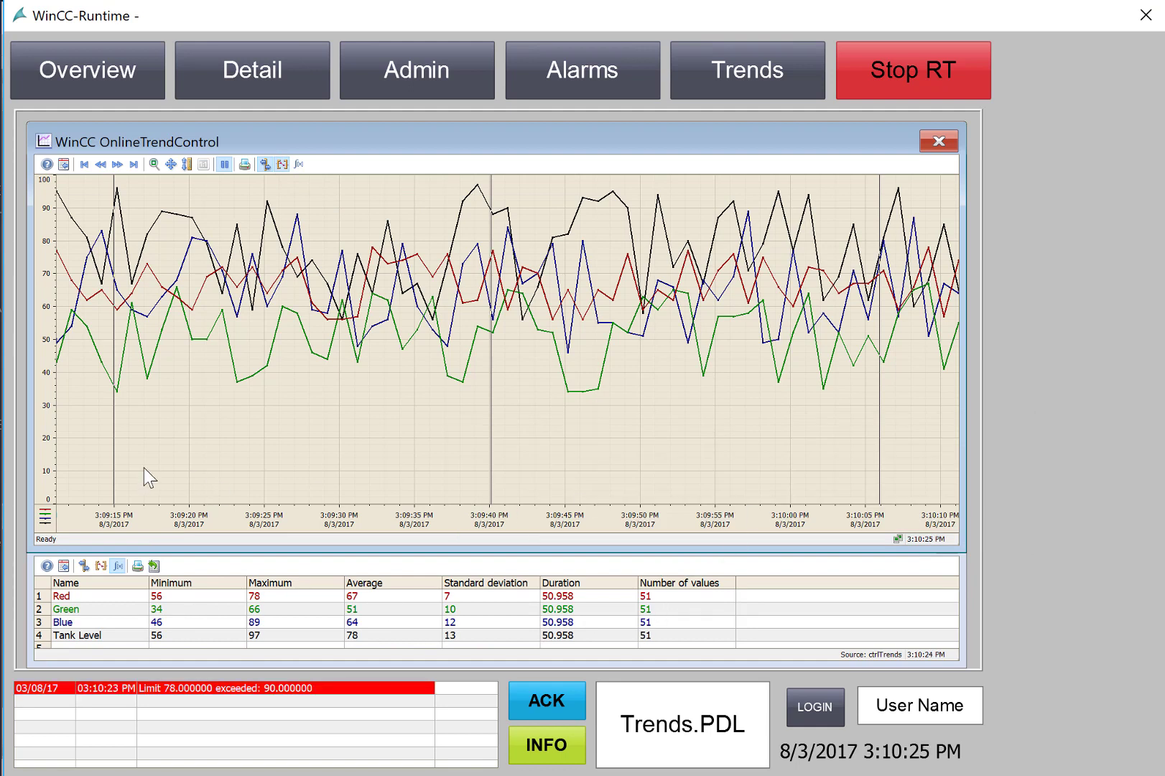
# Step: Bring up the Export data dialog for the statistics, showing file name Control1, CSV format, scope 0 - All
pyautogui.click(153, 567)
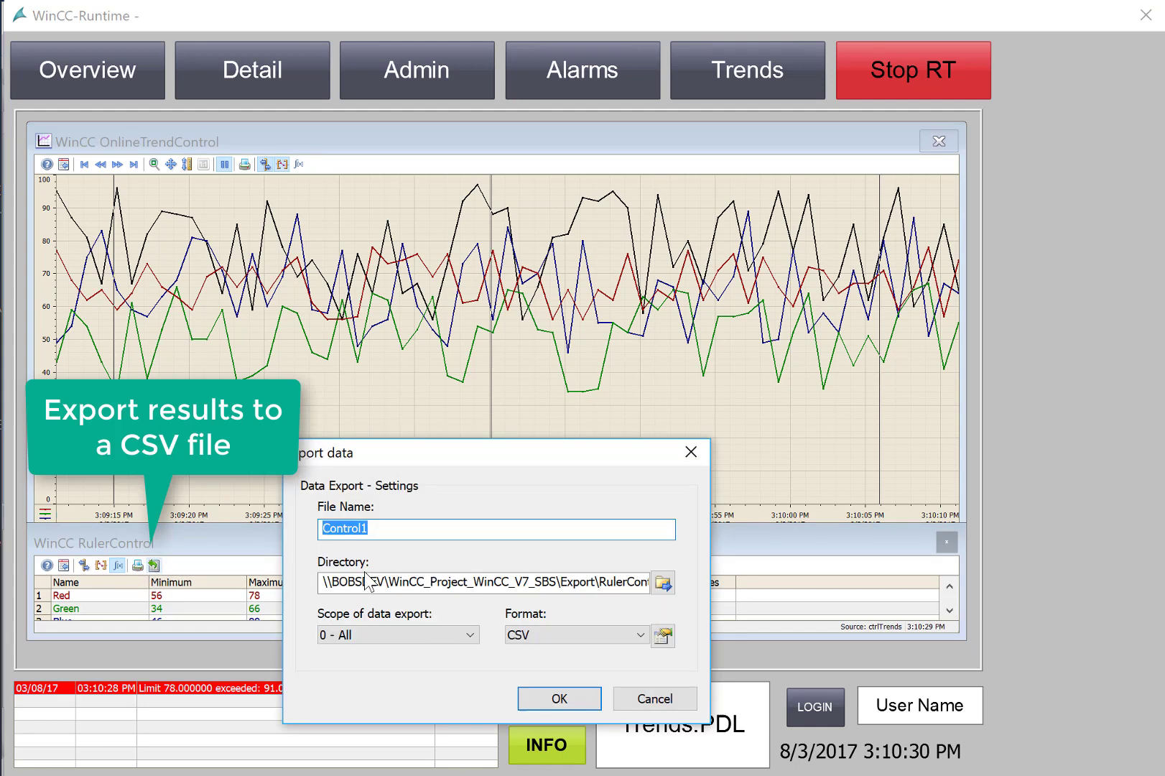